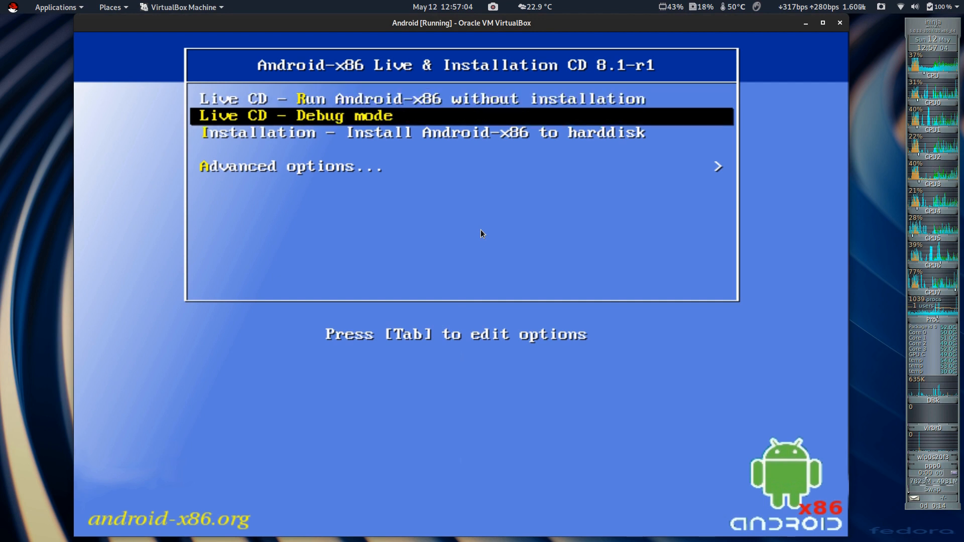
Step: Boot the virtual machine into the Live CD Debug mode and get to the shell prompt
key("Down")
key("Up")
key("Up")
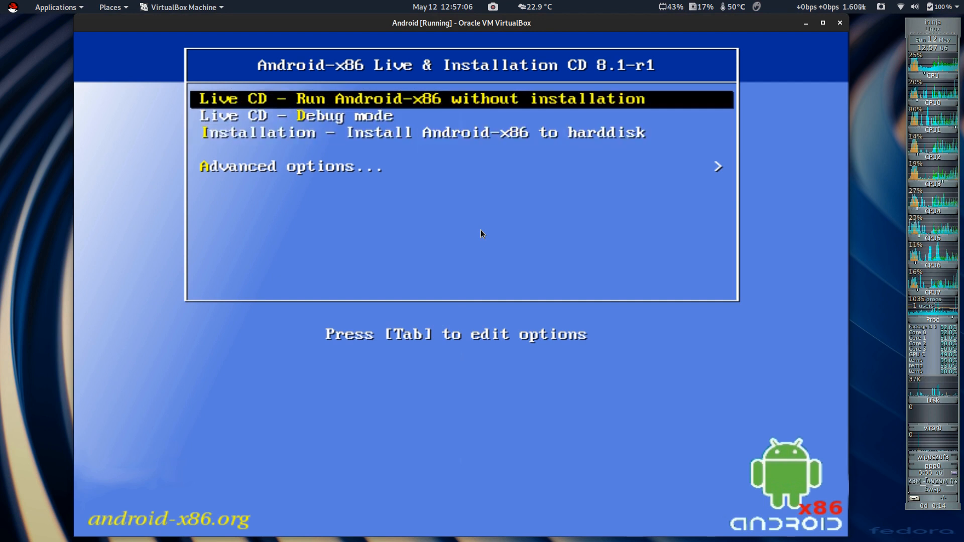
key("Down")
key("Down")
key("Up")
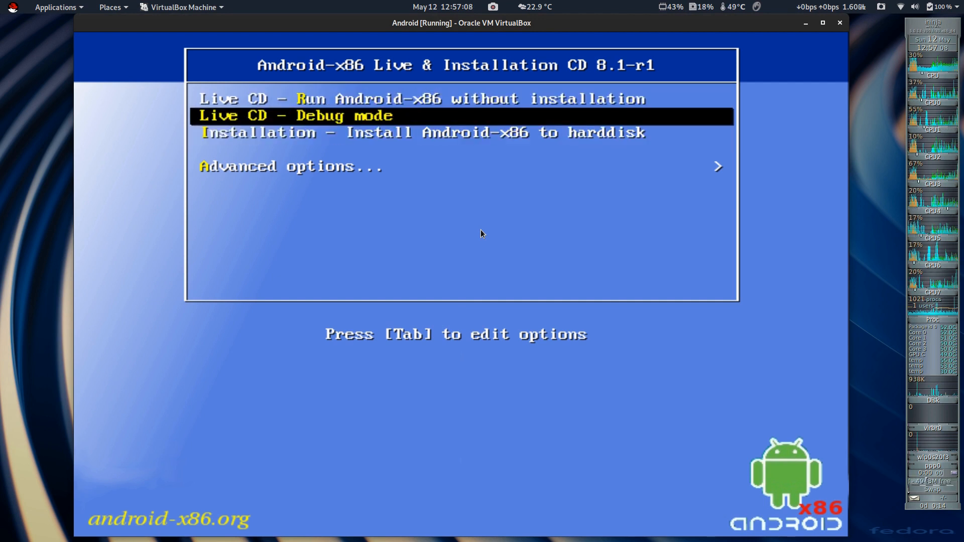
key("Return")
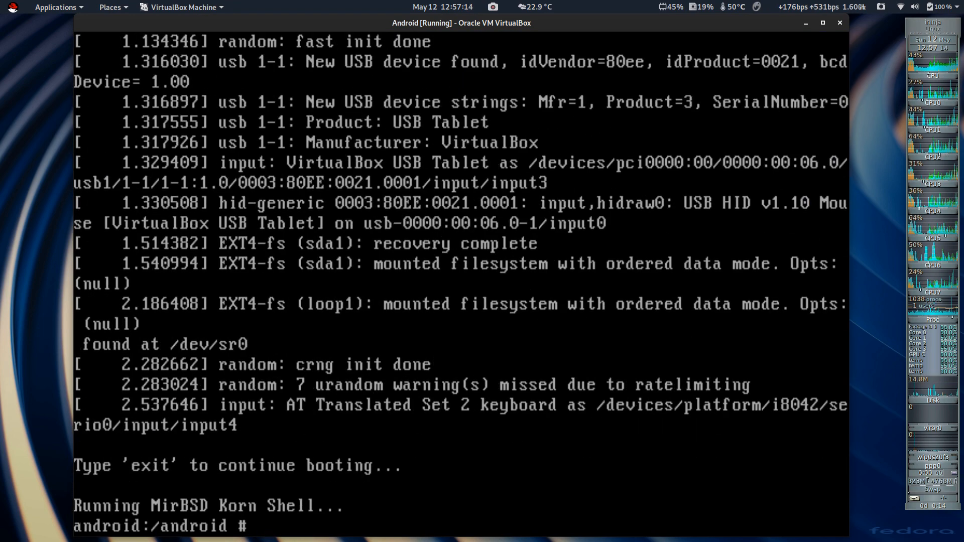
key("Return")
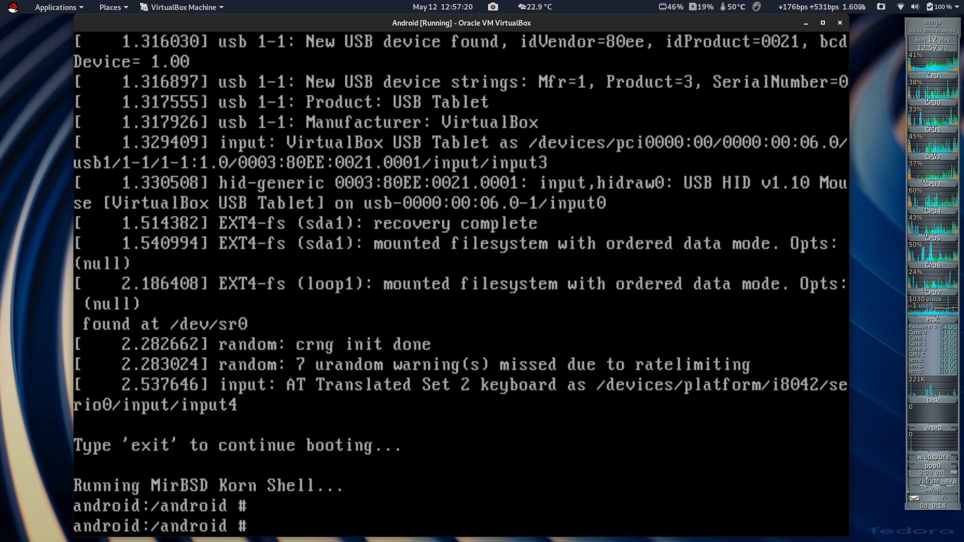
type("mkidr")
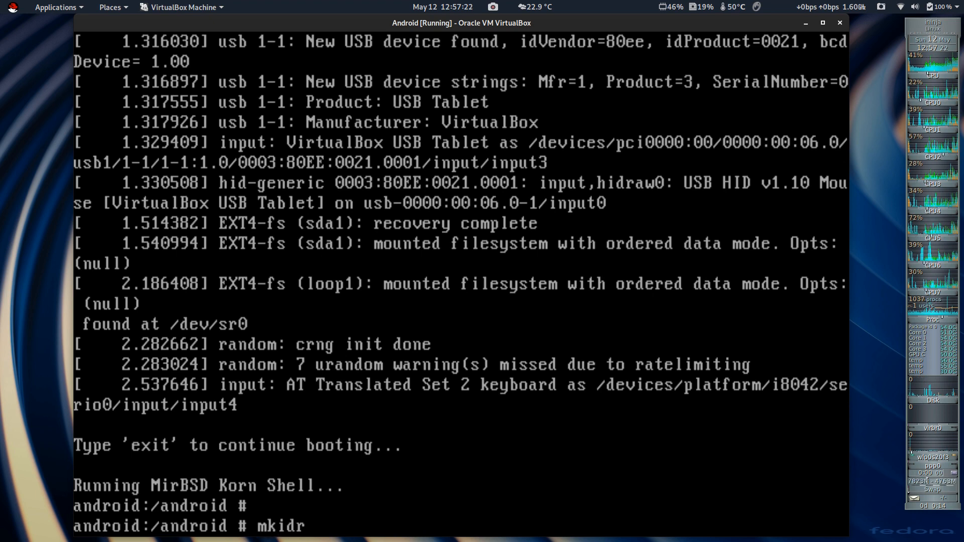
type(" /boot")
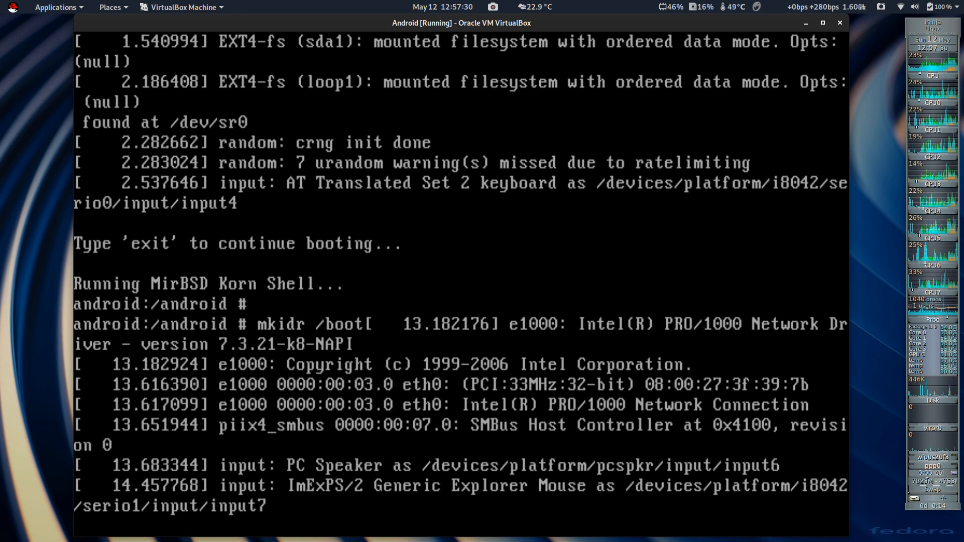
key("Return")
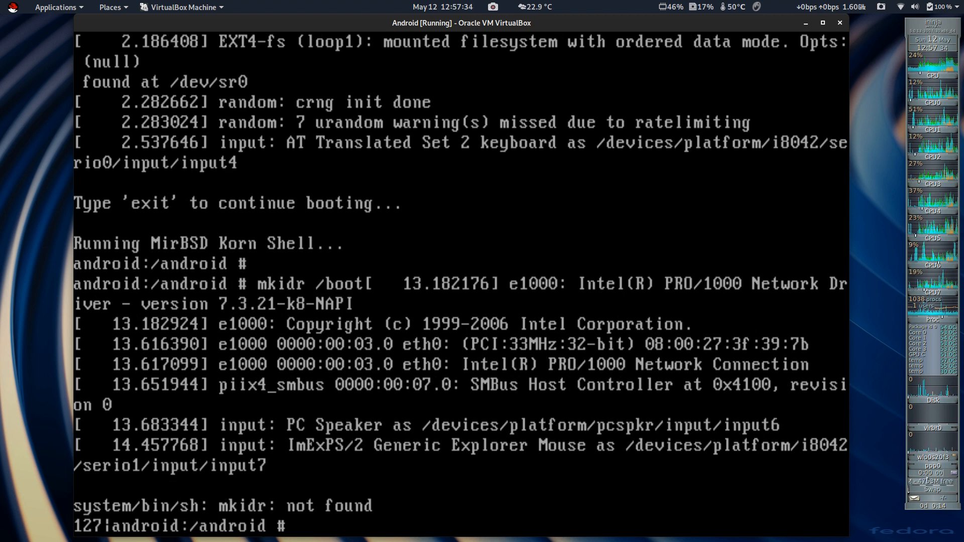
key("Return")
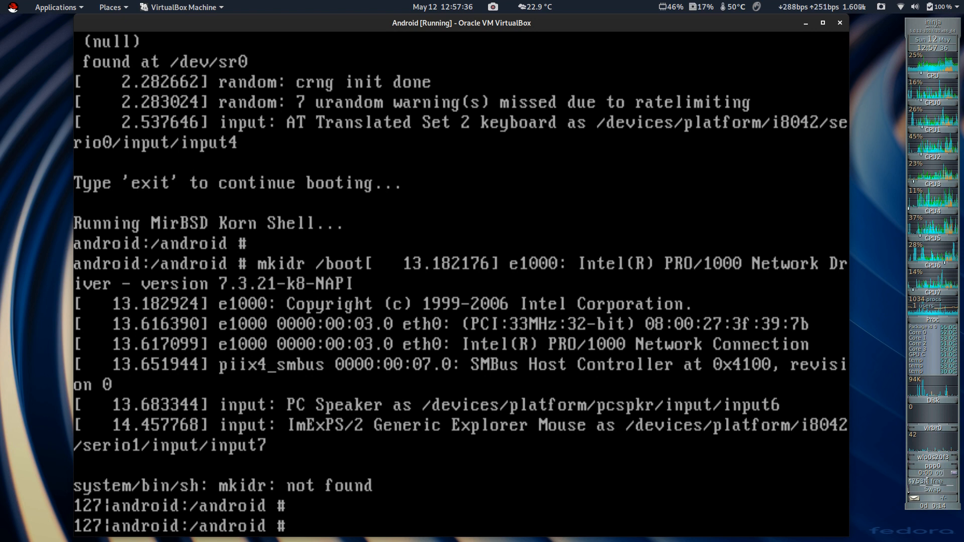
Step: Create the directory /boot with mkdir
type("mk")
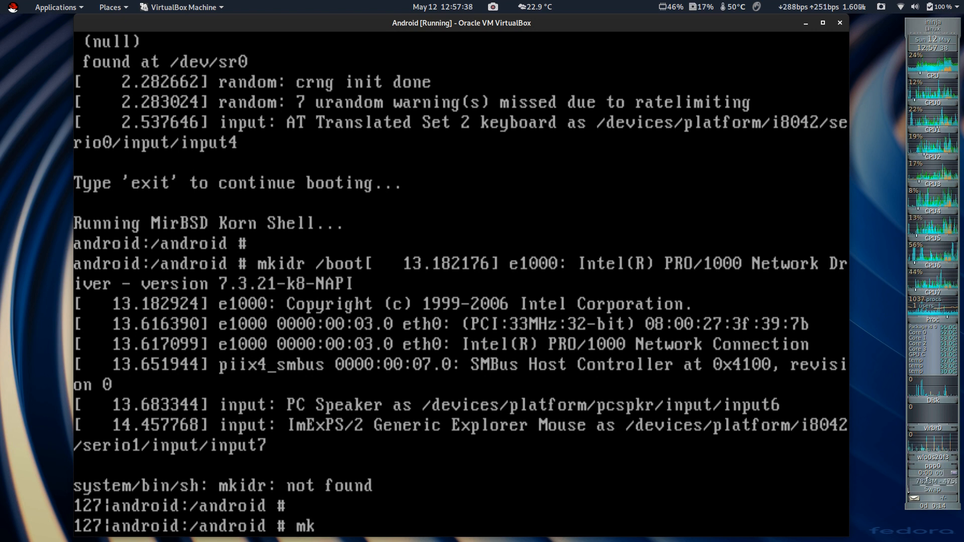
type("dir")
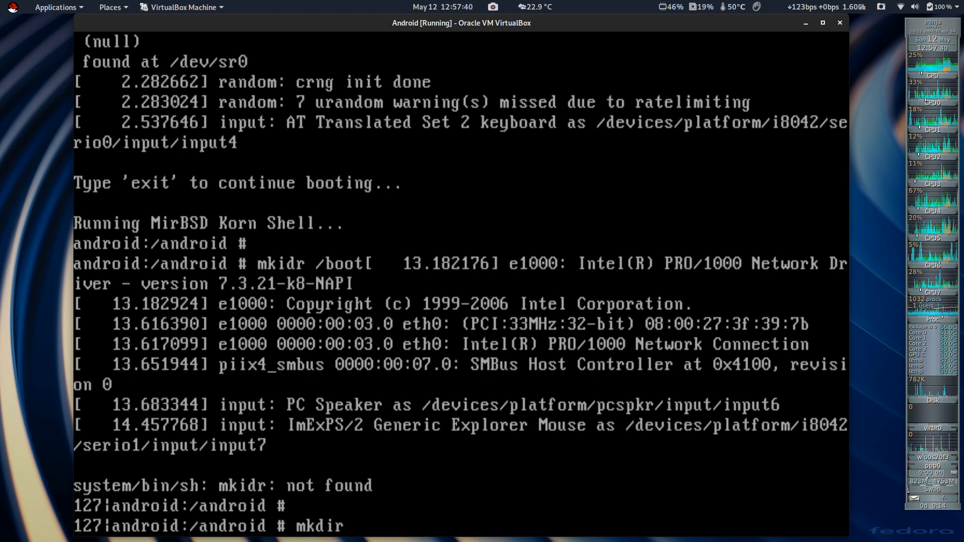
type(" /boot")
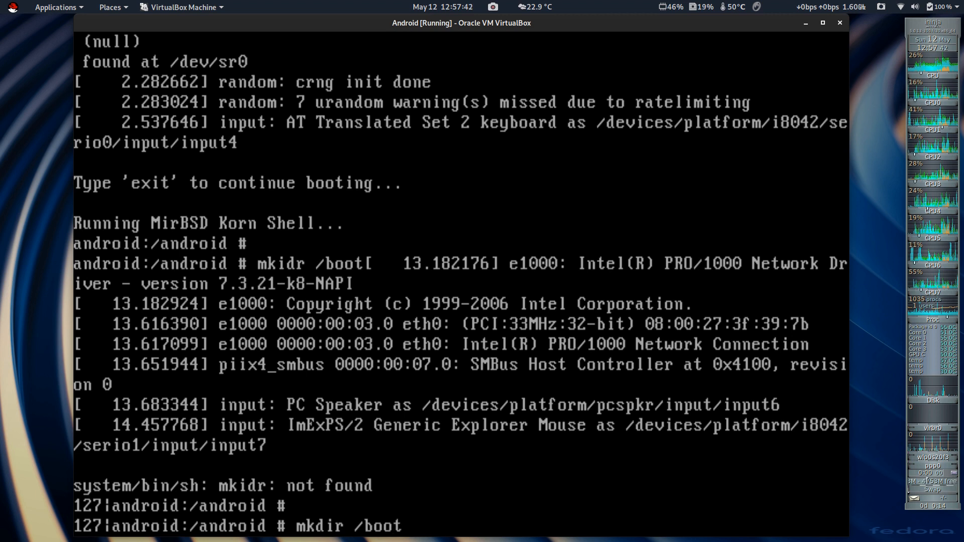
key("Return")
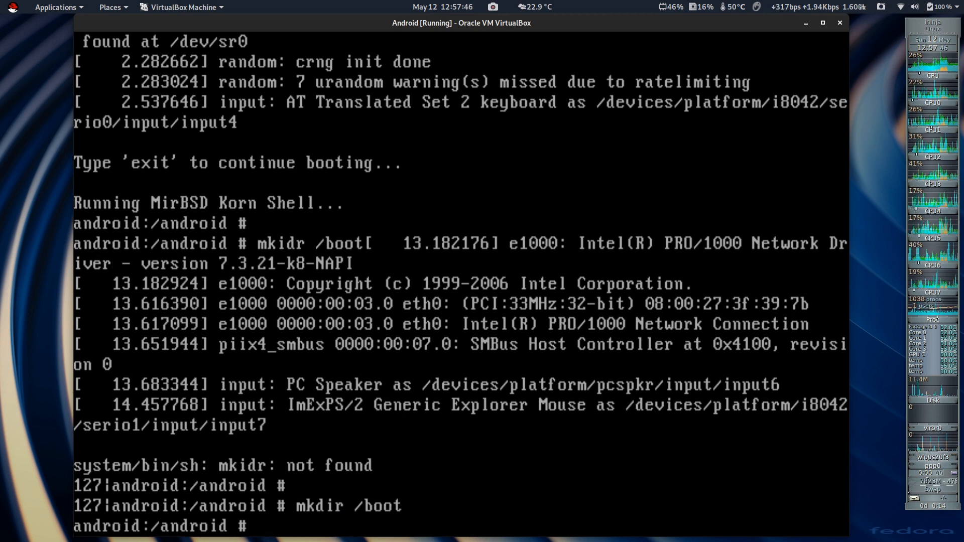
Step: Mount the partition /dev/sda1 on /boot
type("mou")
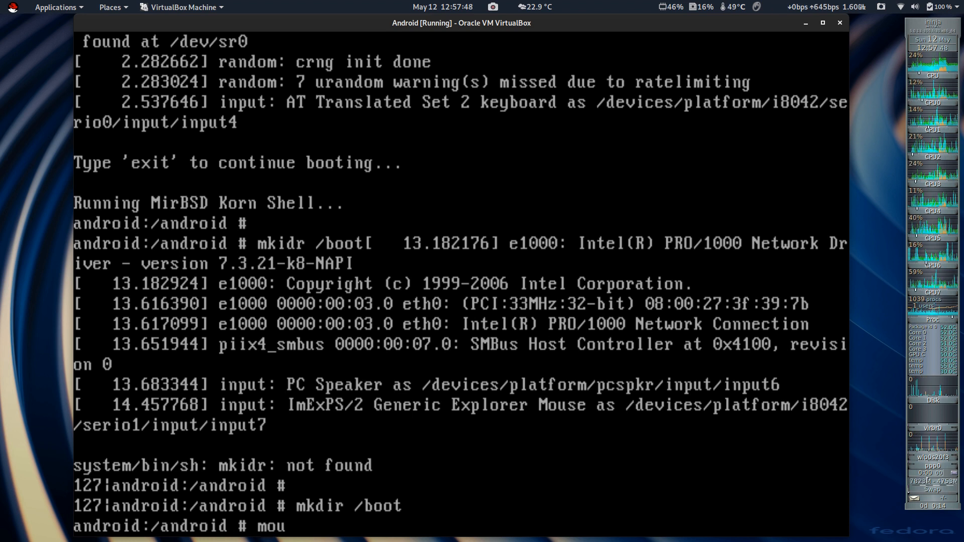
type("nt /")
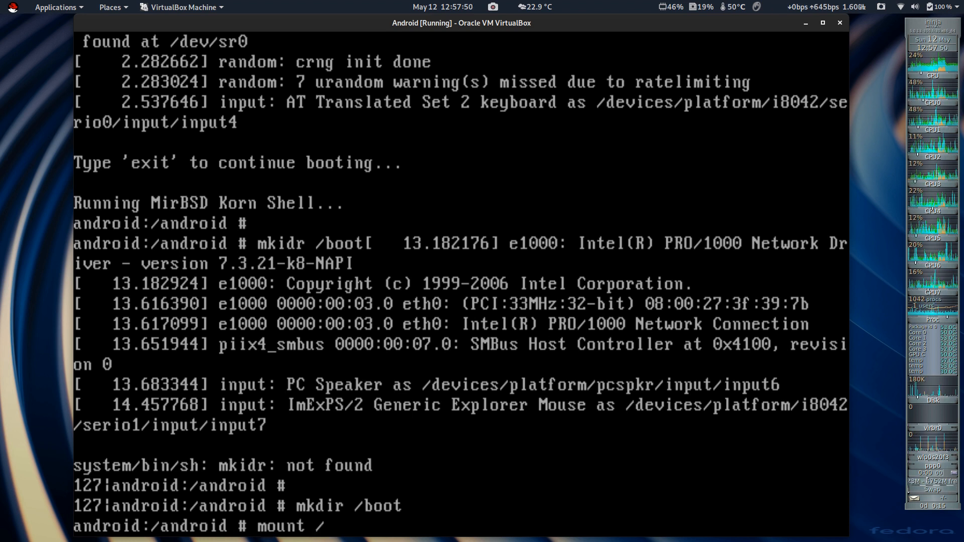
type("dev/sd")
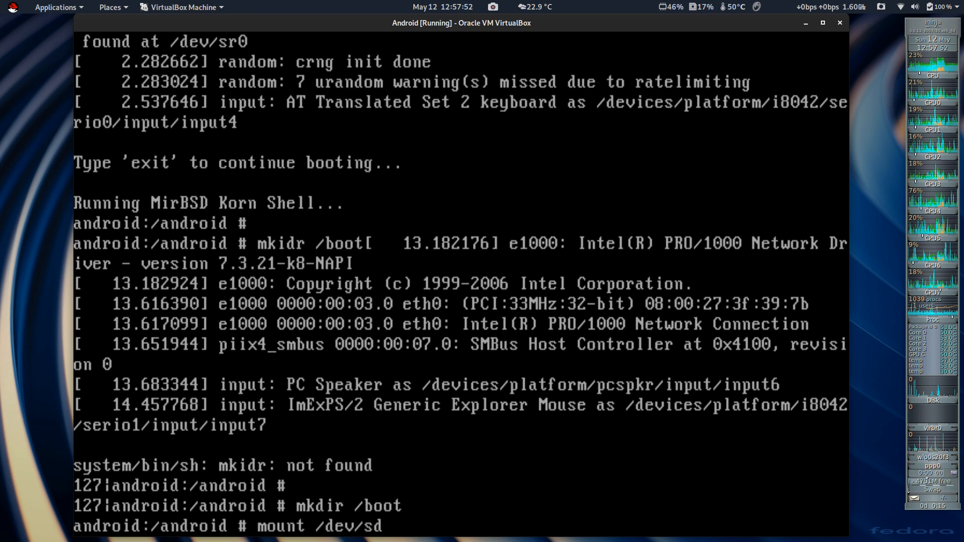
type("a1")
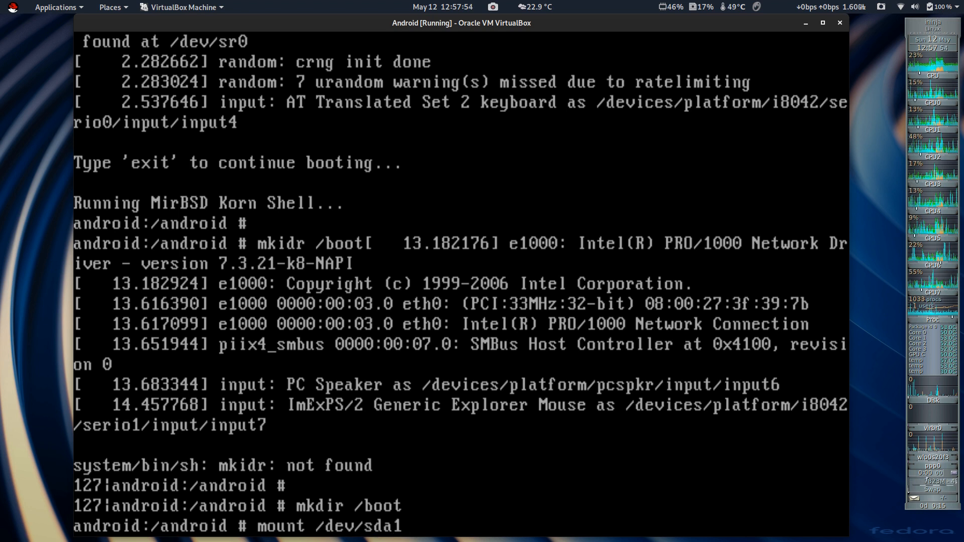
type(" /boot")
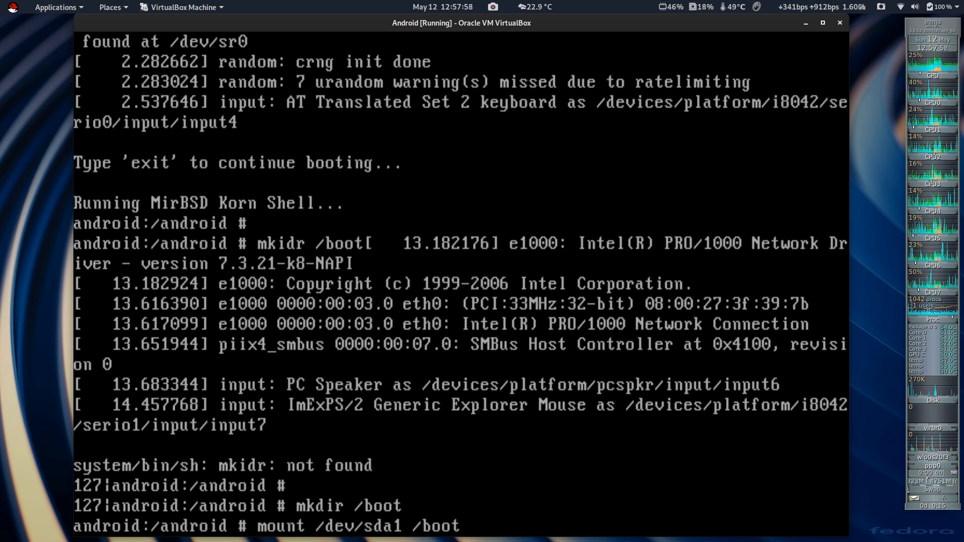
key("Return")
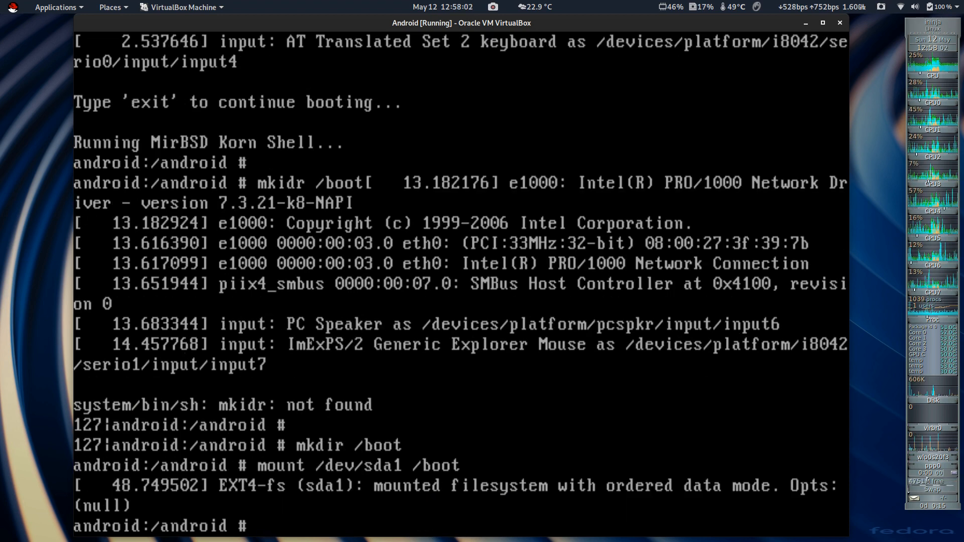
Step: Open the boot menu file /boot/grub/menu.lst in vi
type("vi")
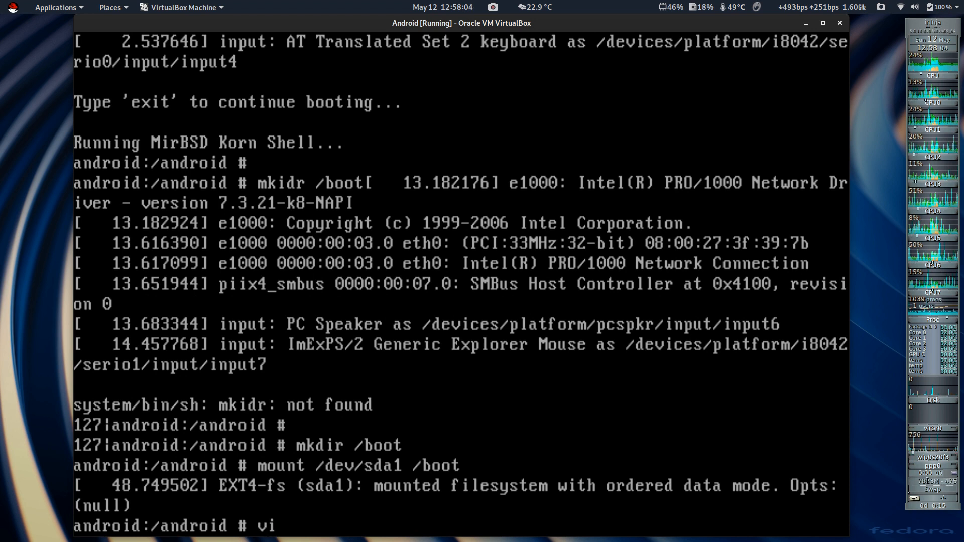
type(" /")
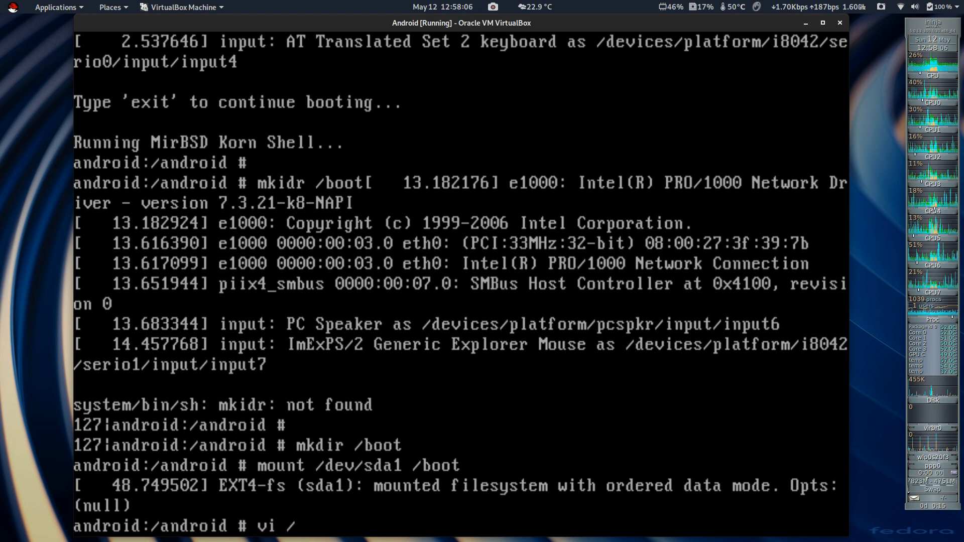
type("boot/")
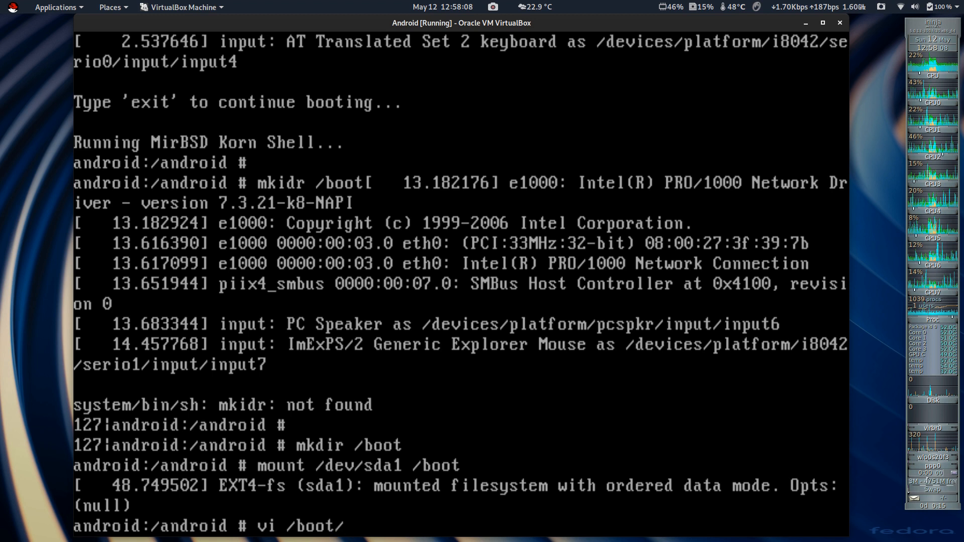
type("grub")
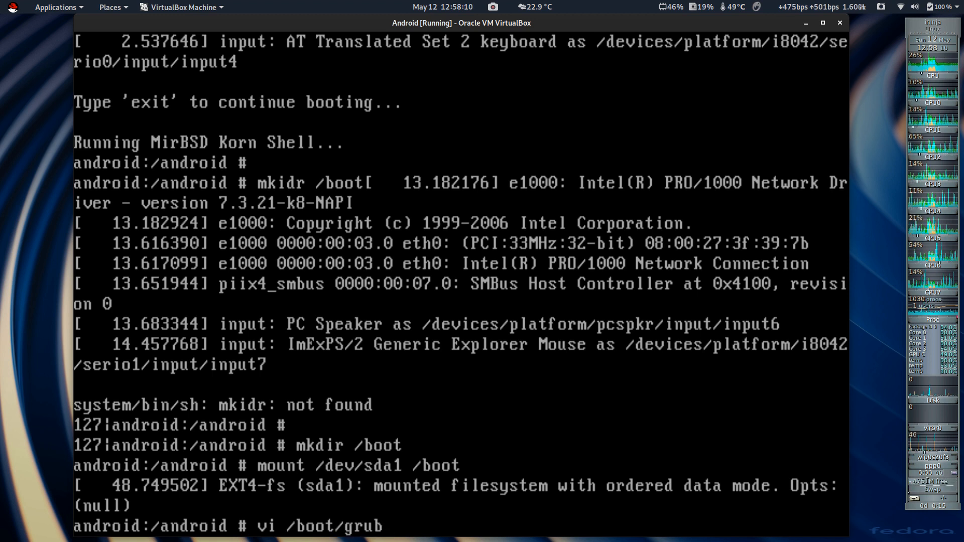
type("/menu")
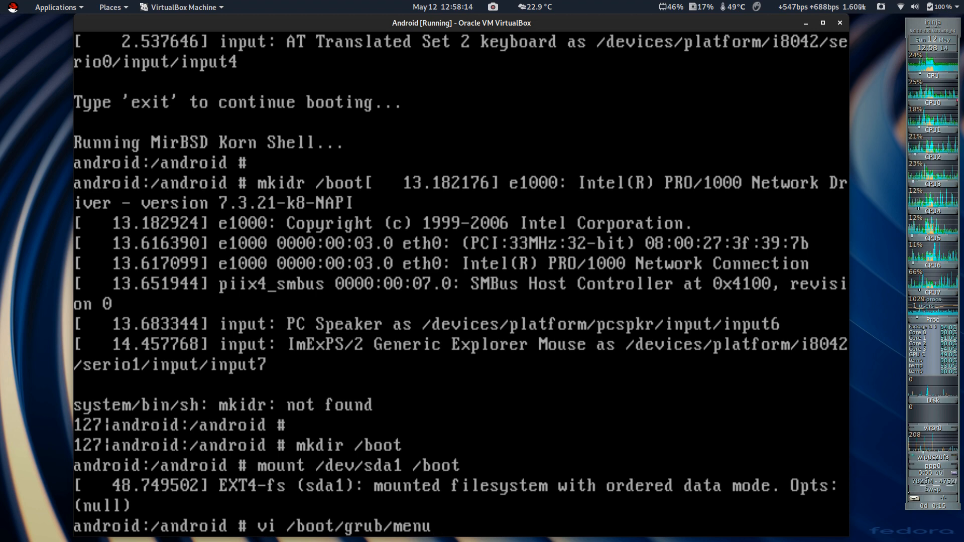
type(".lst")
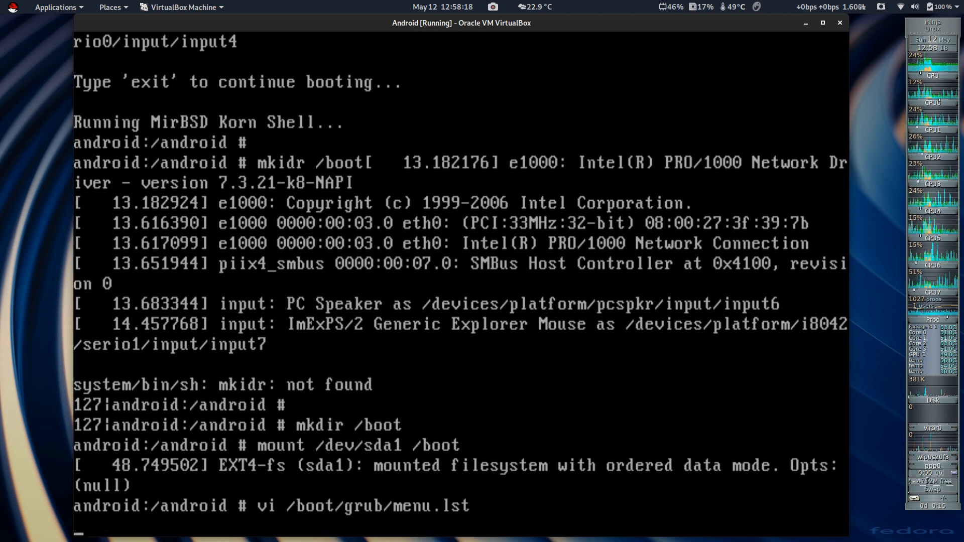
key("Return")
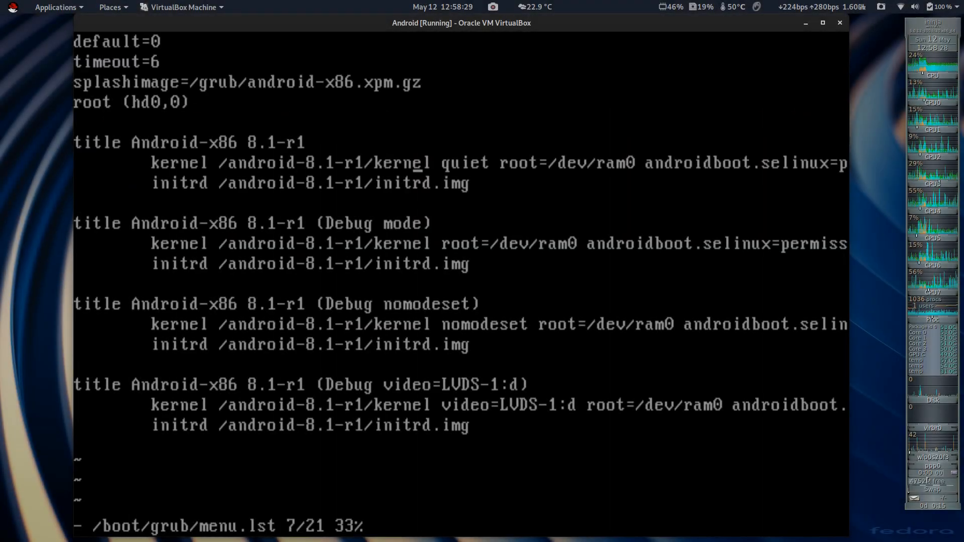
Step: Insert UVESA after androidboot.selinux=permissive on the kernel line of the first Android-x86 8.1-r1 entry
key("Right")
key("Right")
key("Right")
key("Right")
key("Right")
key("Right")
key("Right")
key("Right")
key("Right")
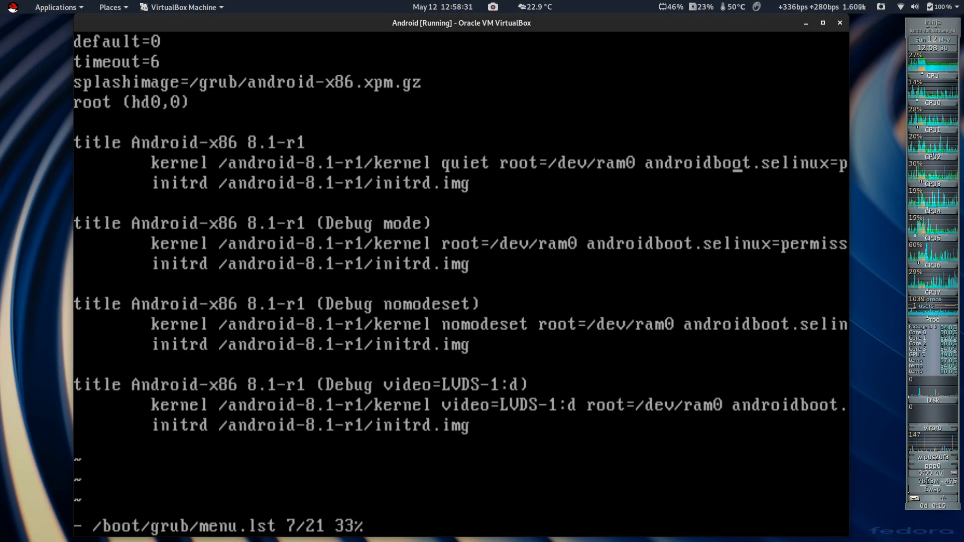
key("Right")
key("Right")
key("Right")
key("Right")
key("Right")
key("Right")
key("Right")
key("Right")
key("Right")
key("Right")
key("Right")
key("Right")
key("Right")
key("Right")
key("Right")
key("Right")
key("Right")
key("Right")
key("Right")
key("Right")
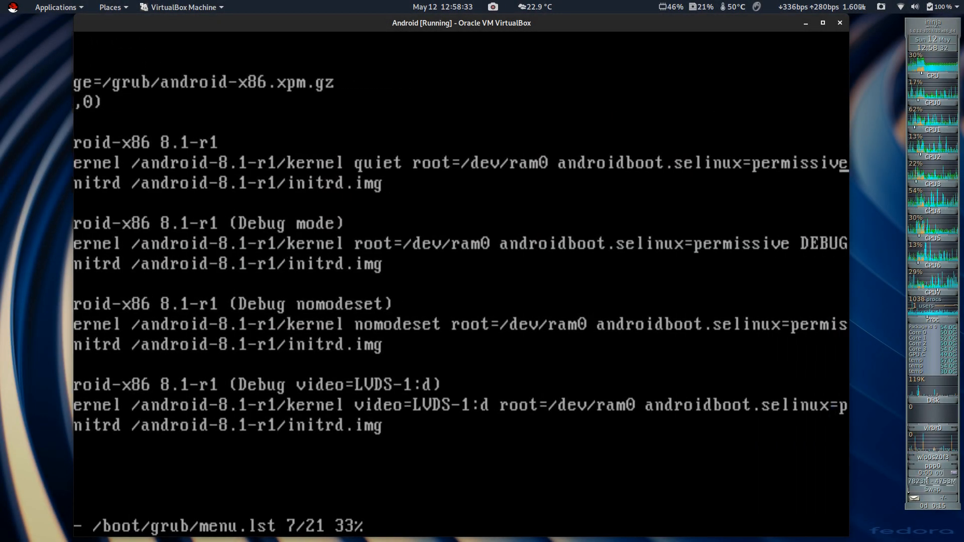
key("Right")
key("Right")
key("Right")
key("Right")
key("Right")
key("Right")
key("Right")
key("Right")
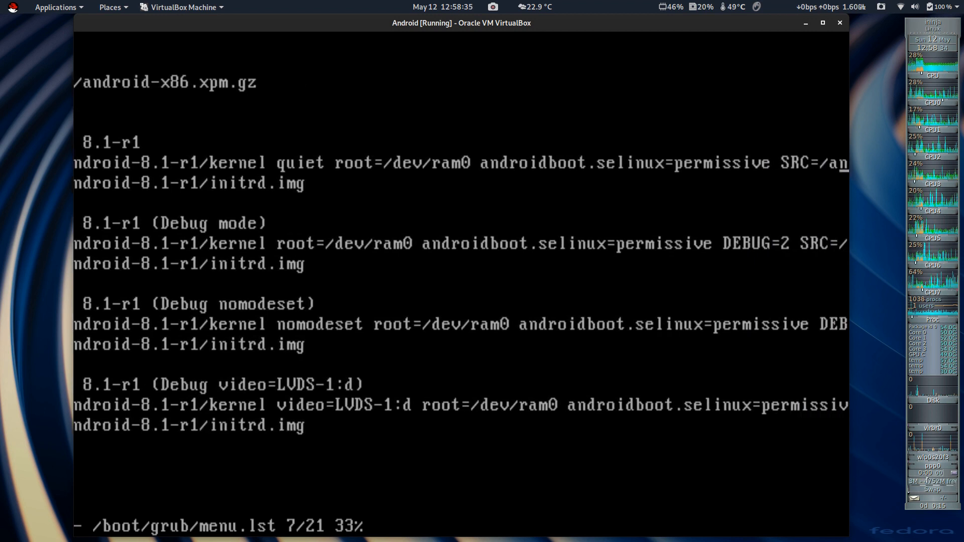
key("Left")
key("Left")
key("Left")
key("Left")
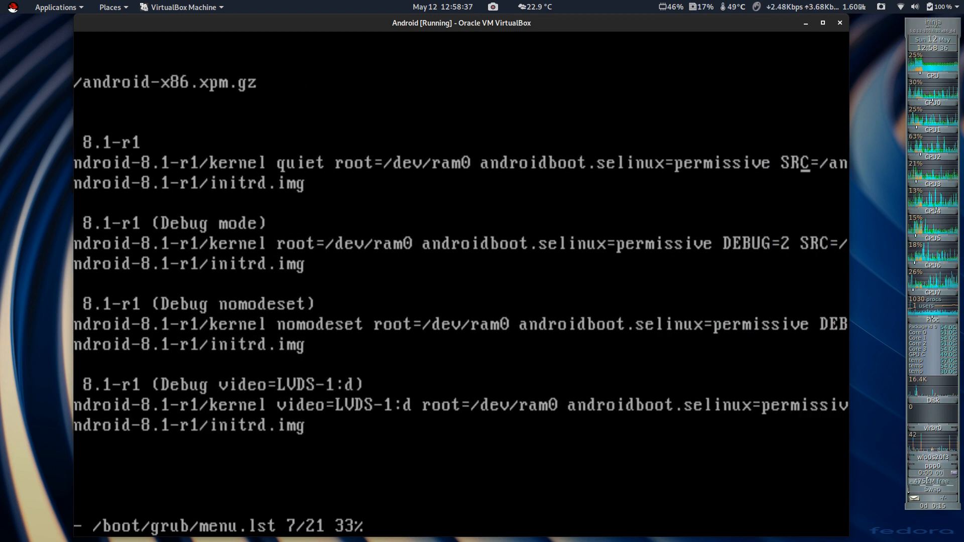
key("Left")
key("Left")
key("Left")
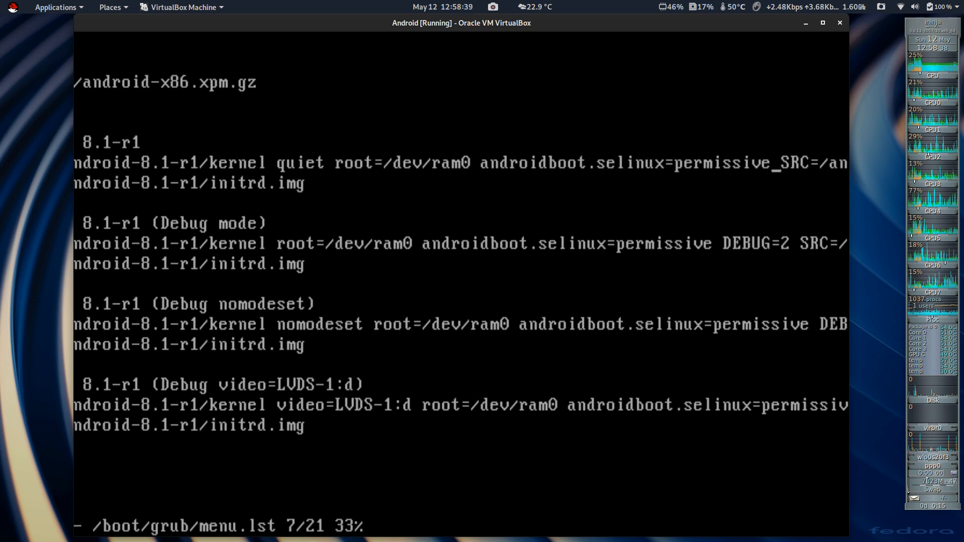
key("i")
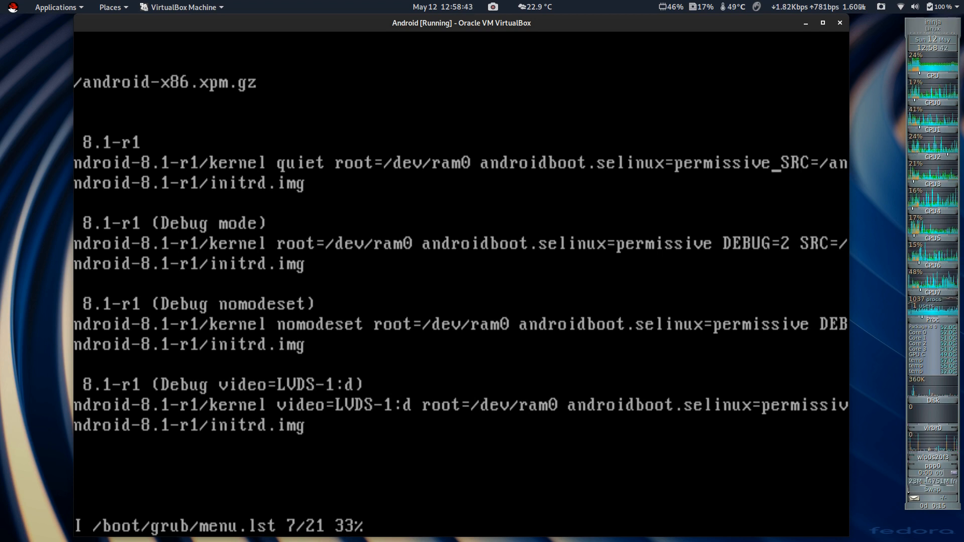
type("UVE")
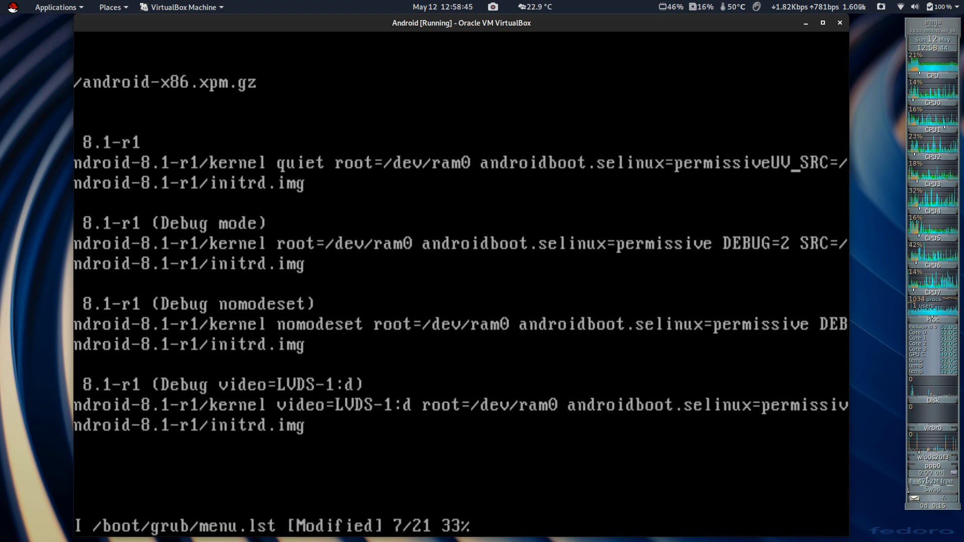
type("SA")
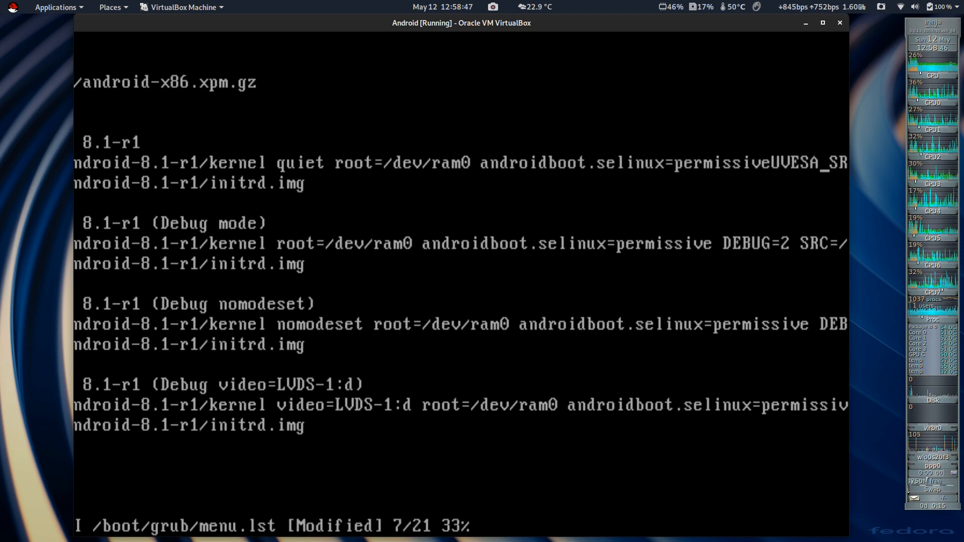
Step: Separate UVESA from permissive with a space and extend the parameter name to UVESA_MODE=
key("Left")
key("Left")
key("Left")
key("Left")
key("Left")
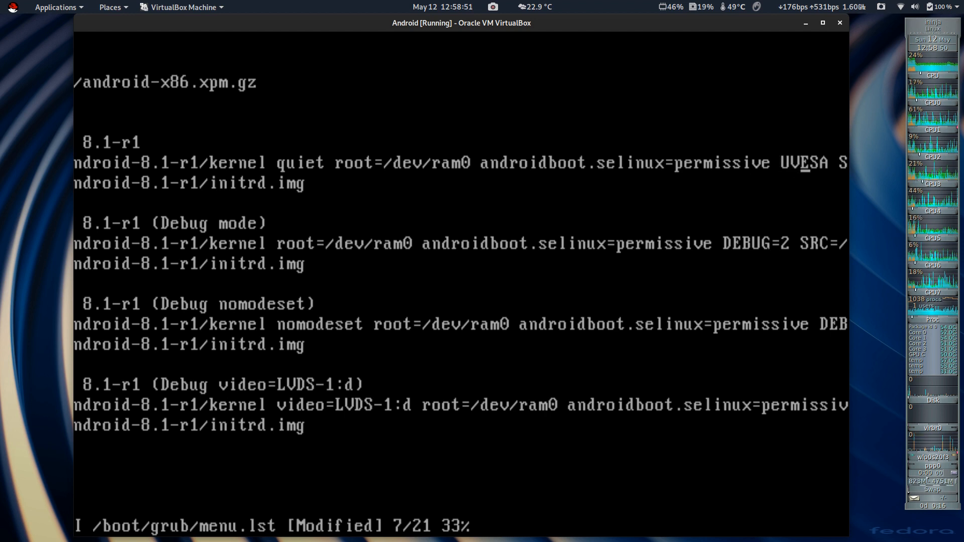
key("Right")
key("Right")
key("Right")
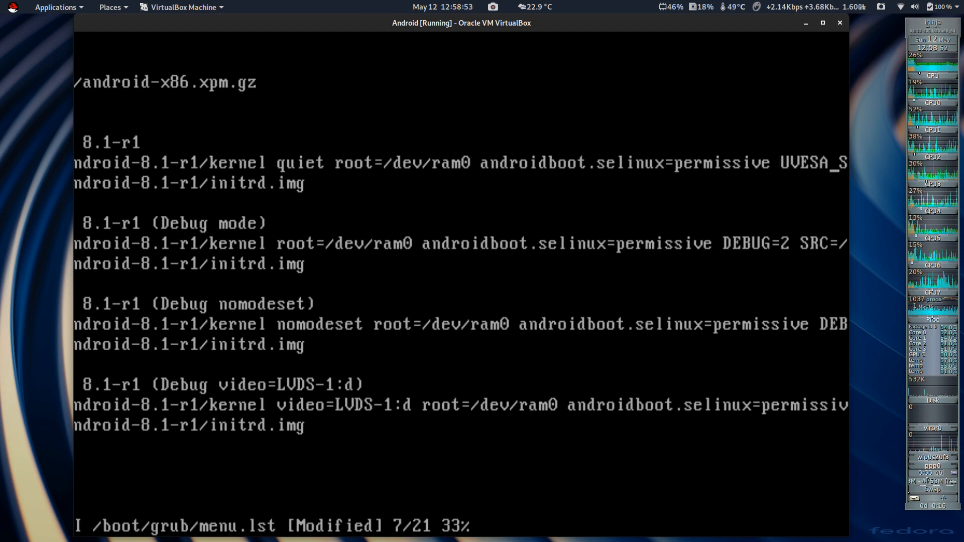
type("_")
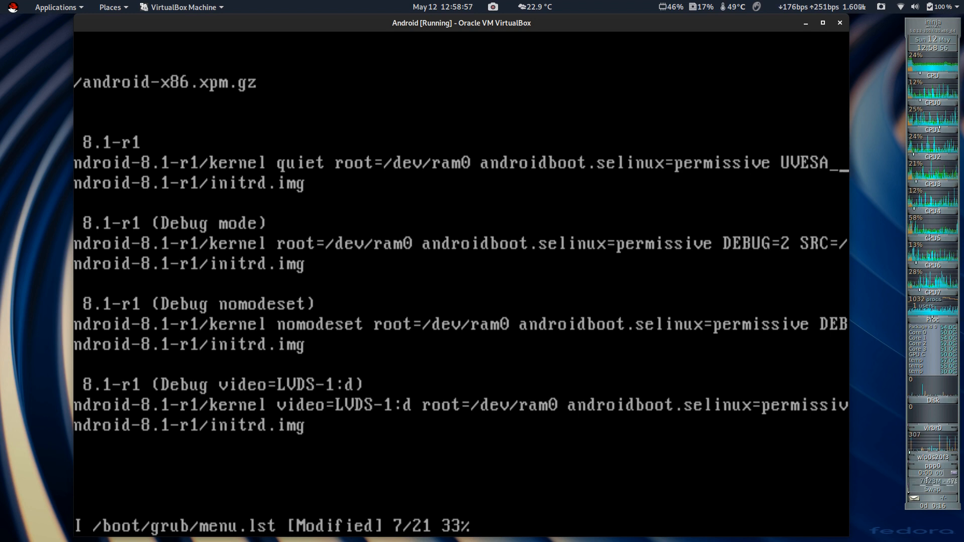
type("MODE")
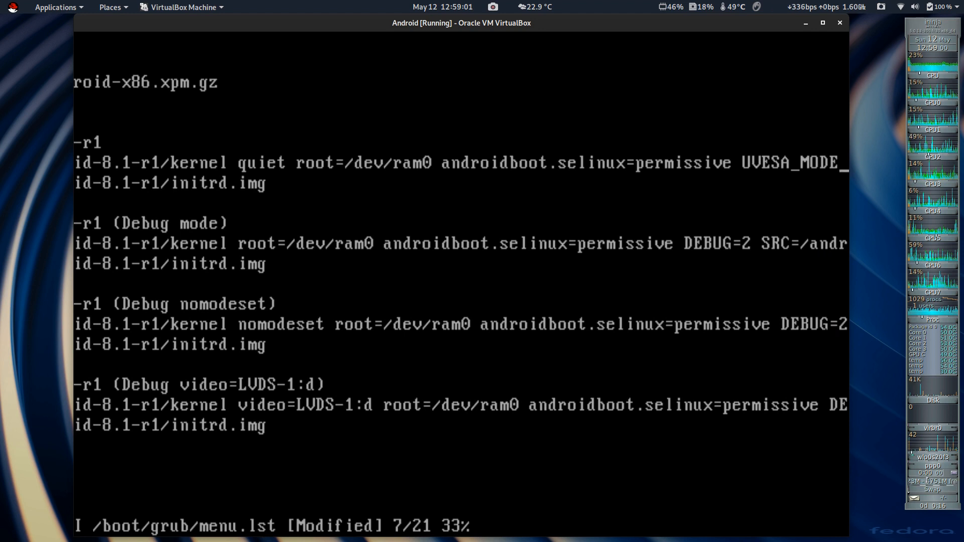
type("=")
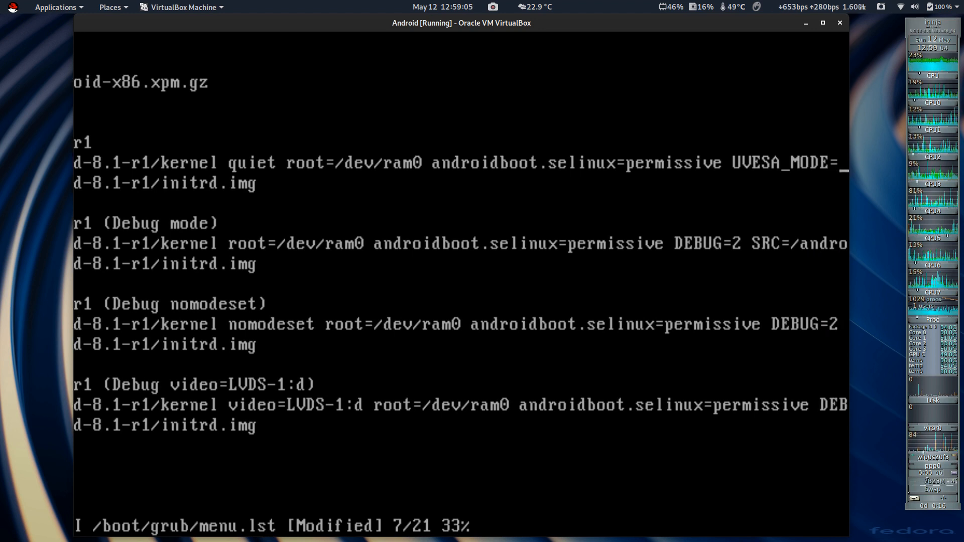
Step: Set the UVESA_MODE value to 1600x900, keeping a space before the SRC parameter
key("Right")
key("Right")
key("Right")
key("Right")
key("Right")
key("Right")
key("Right")
key("Right")
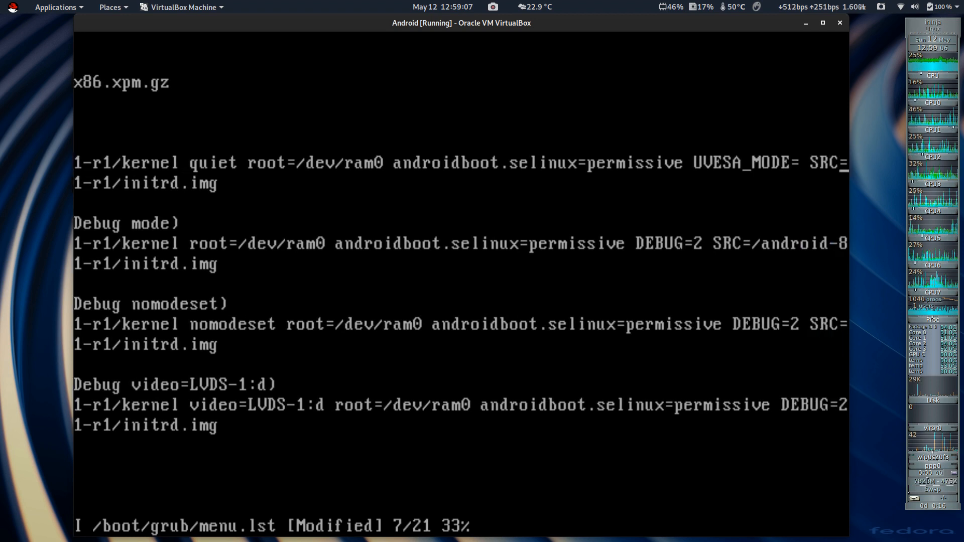
key("Right")
key("Right")
key("Right")
key("Right")
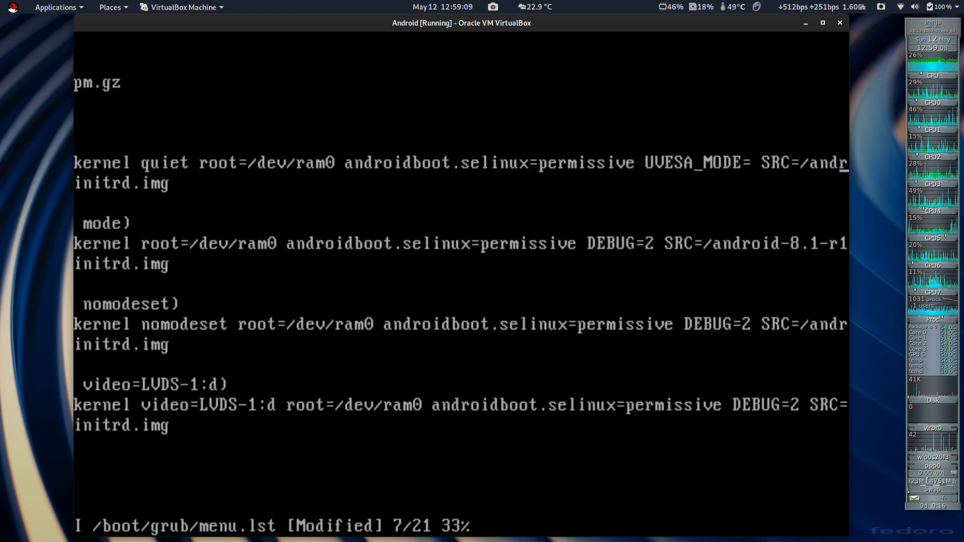
key("Left")
key("Left")
key("Left")
key("Left")
key("Left")
key("Left")
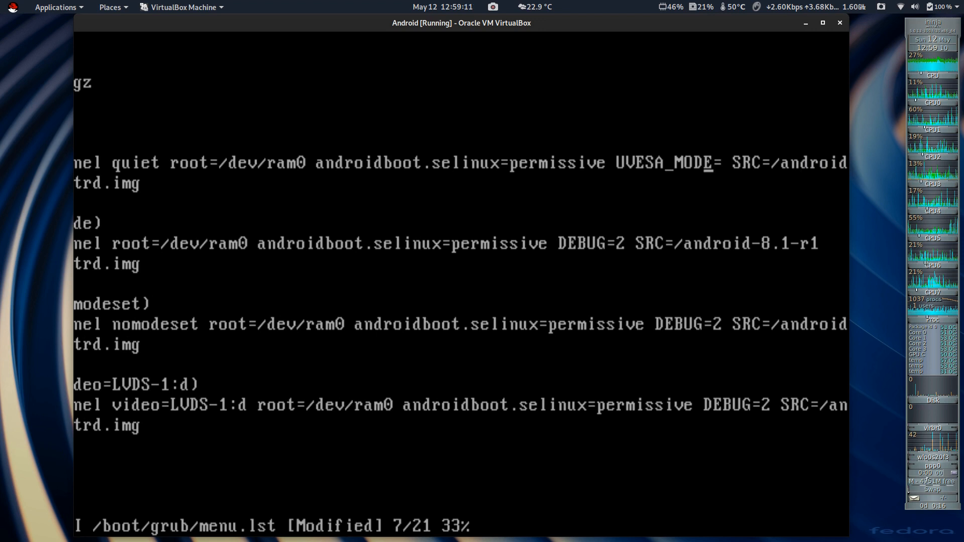
key("Right")
key("Right")
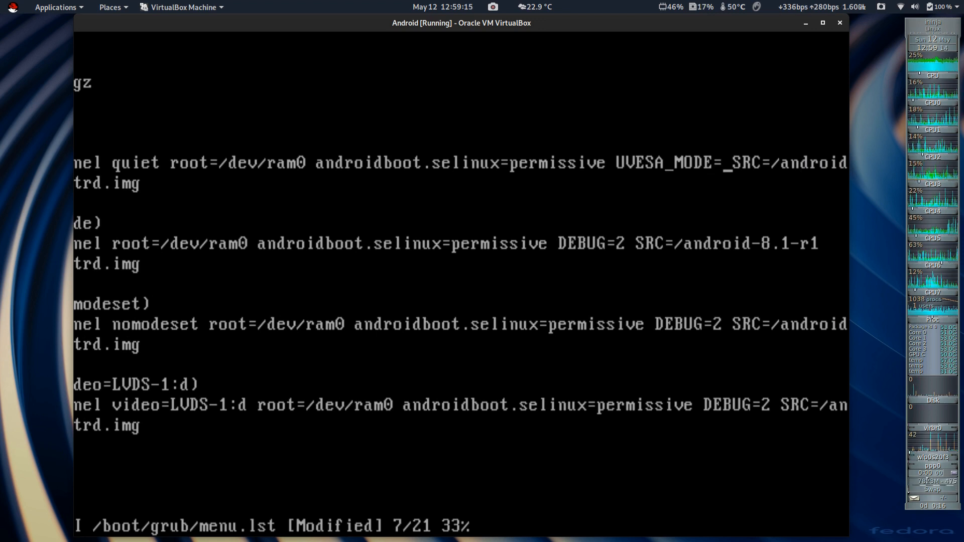
type("1")
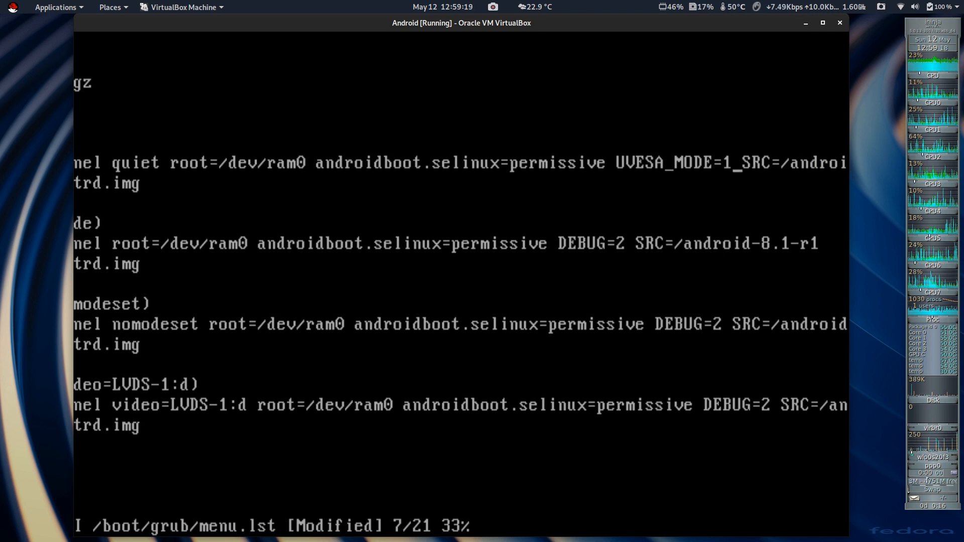
type("600")
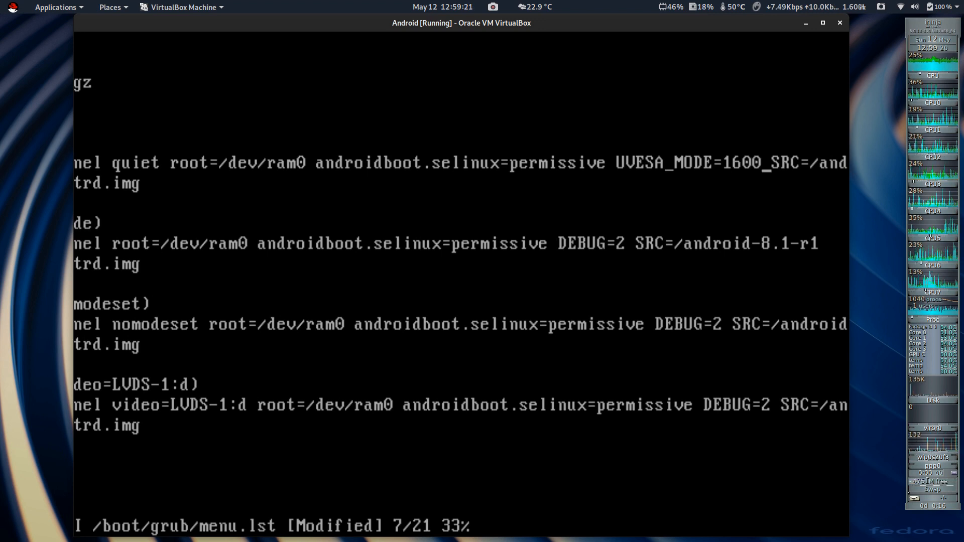
type("x9")
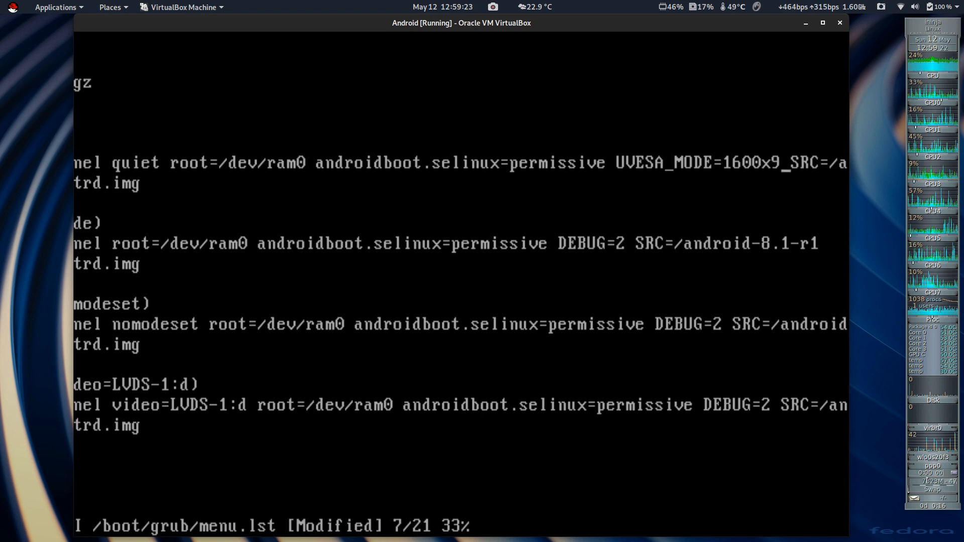
type("00")
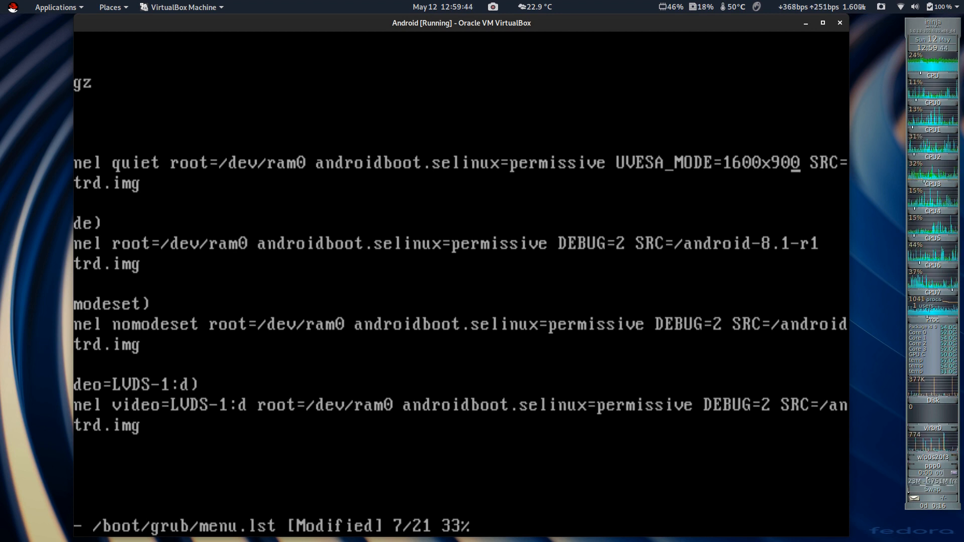
Step: Save menu.lst, quit vi with :wq and clear the shell screen
key("colon")
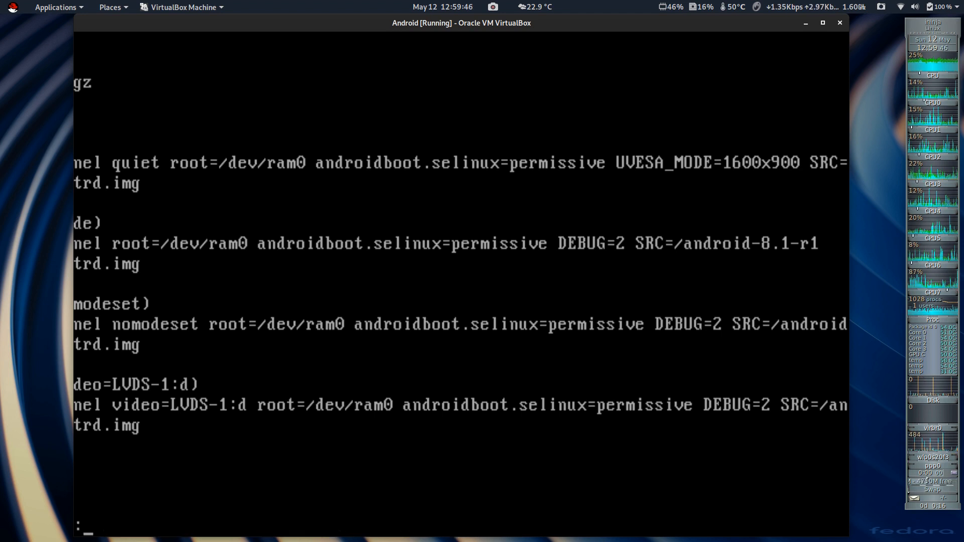
type("wq")
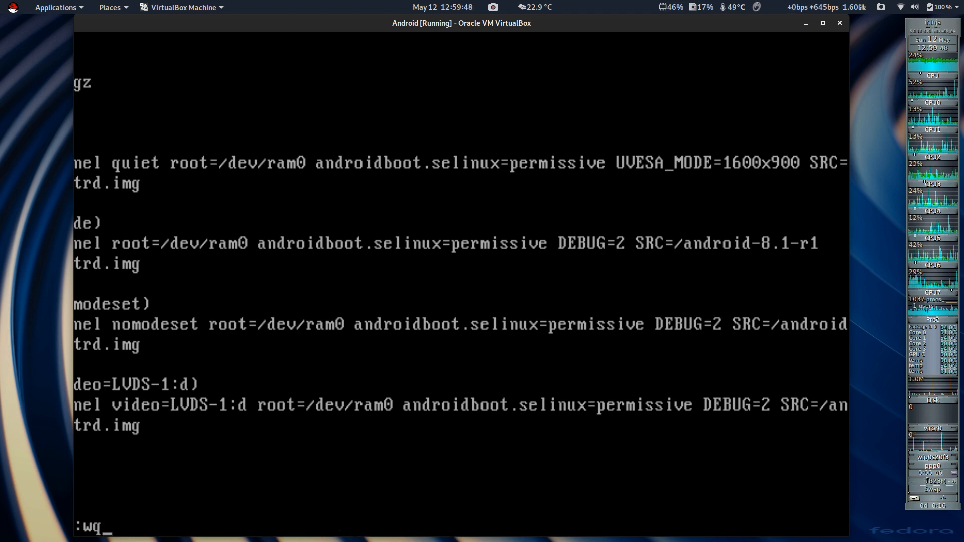
key("Return")
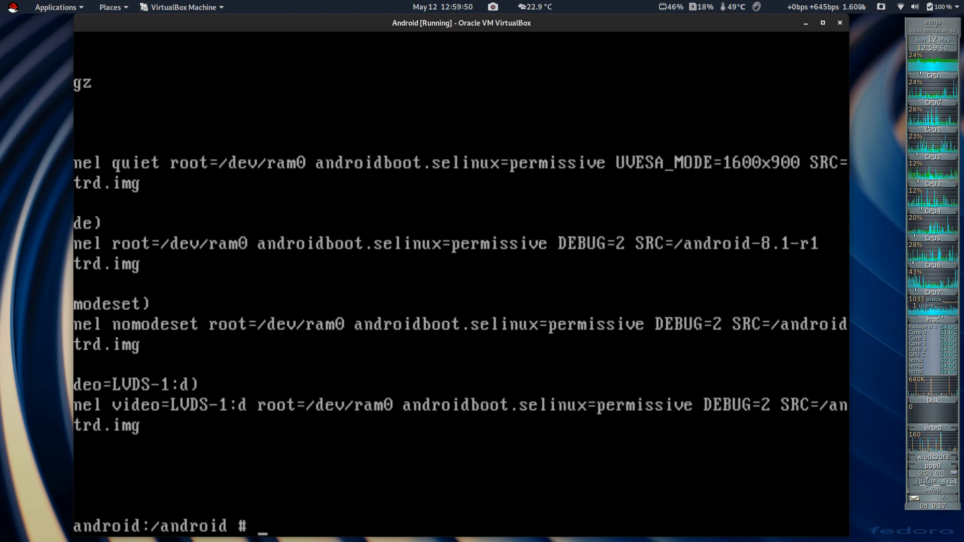
type("clear")
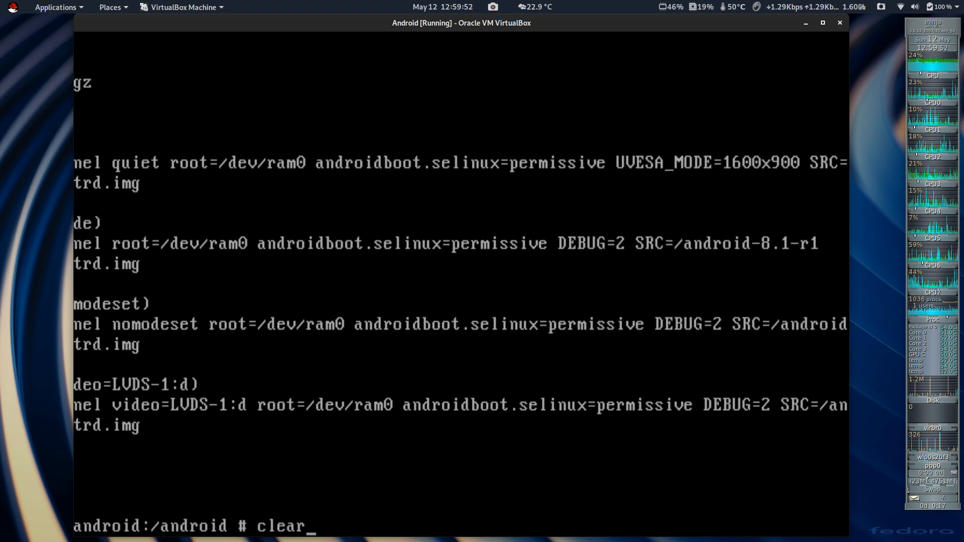
key("Return")
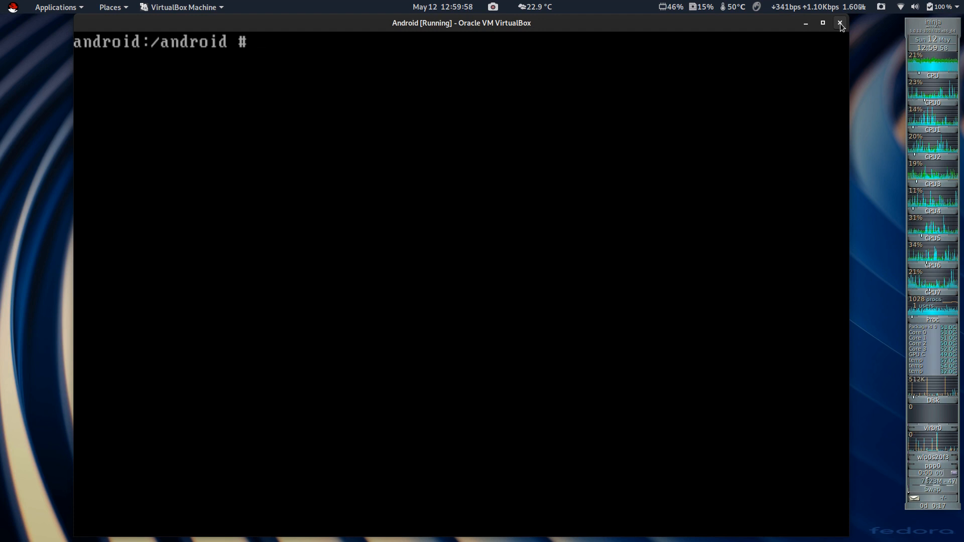
Step: Close the running Android virtual machine by powering it off
left_click(839, 23)
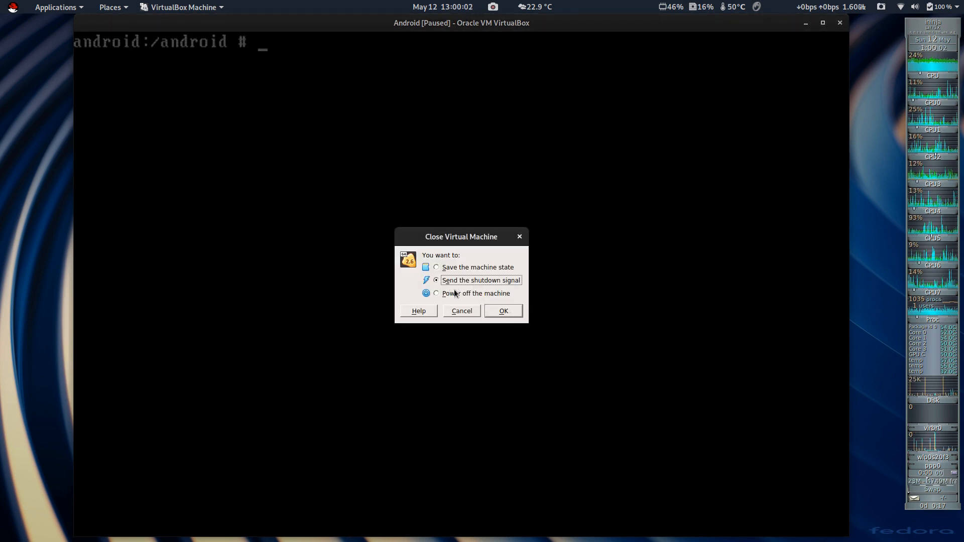
left_click(503, 312)
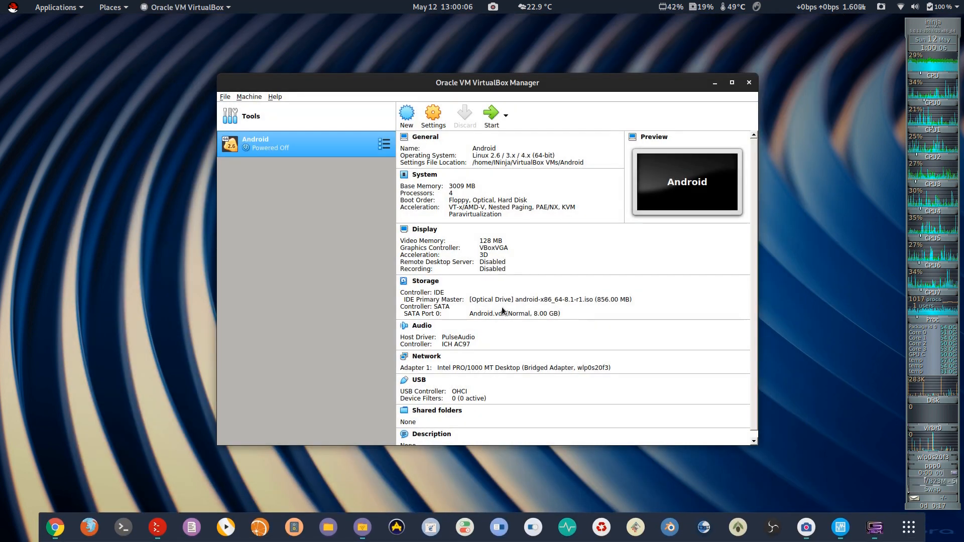
Step: Remove the optical drive holding the android-x86_64-8.1-r1 ISO from the Android machine's IDE controller and save the settings
left_click(432, 123)
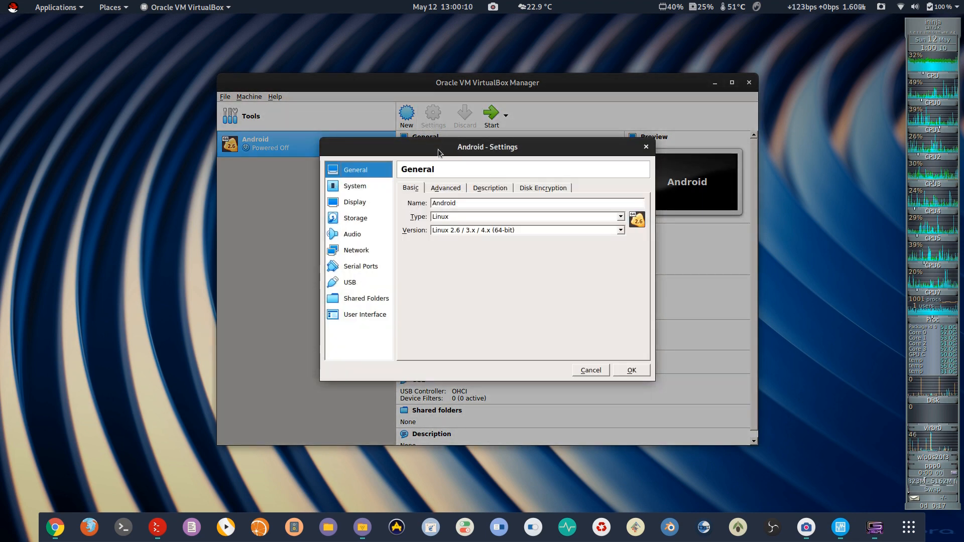
left_click(364, 220)
left_click(476, 210)
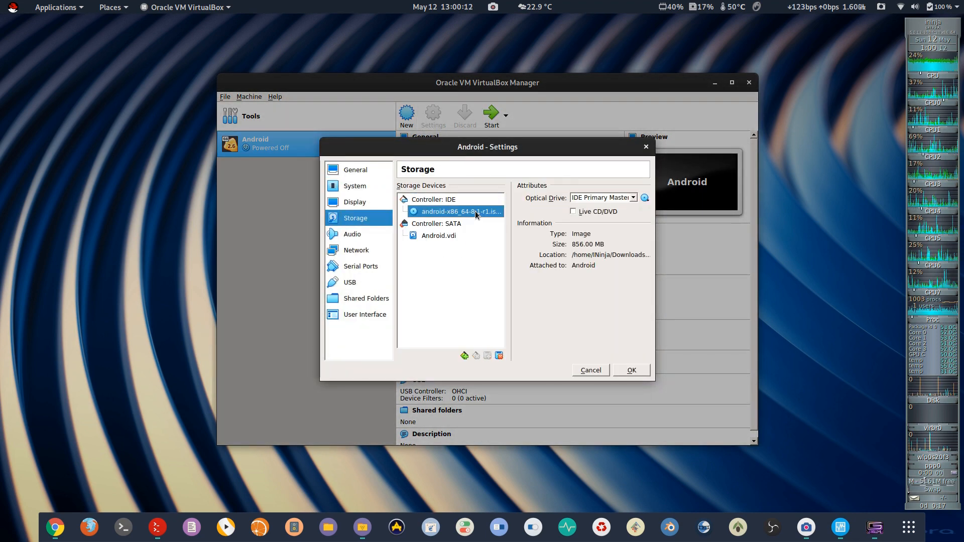
right_click(481, 212)
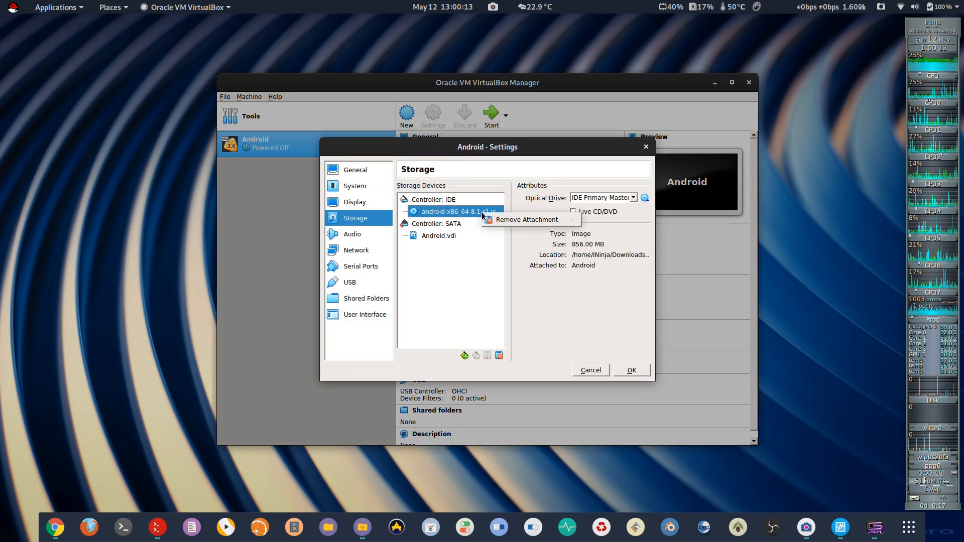
left_click(523, 222)
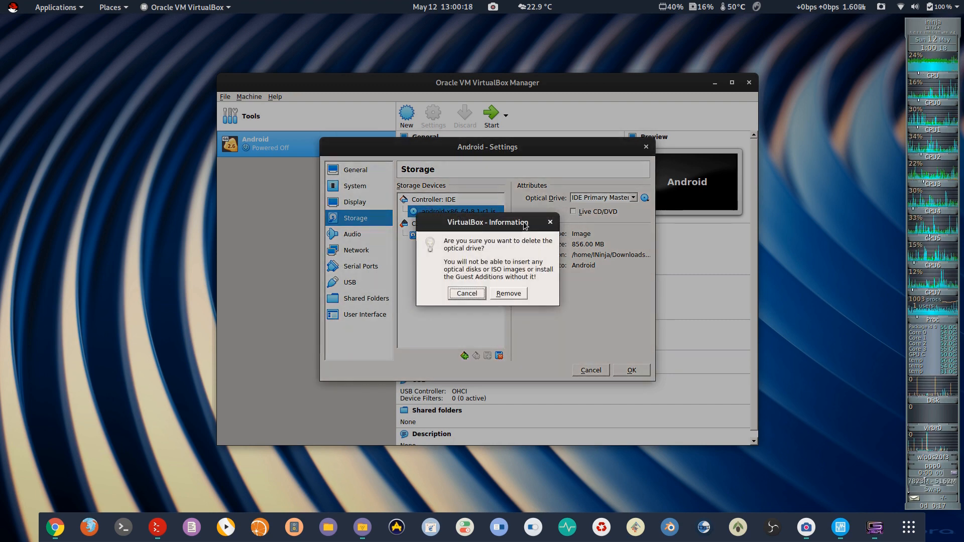
left_click(509, 294)
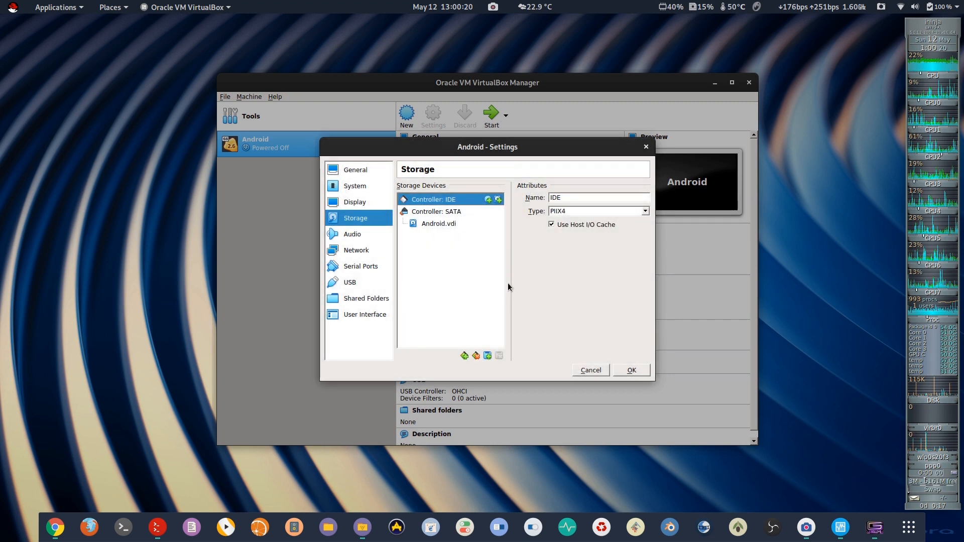
left_click_drag(515, 150, 503, 146)
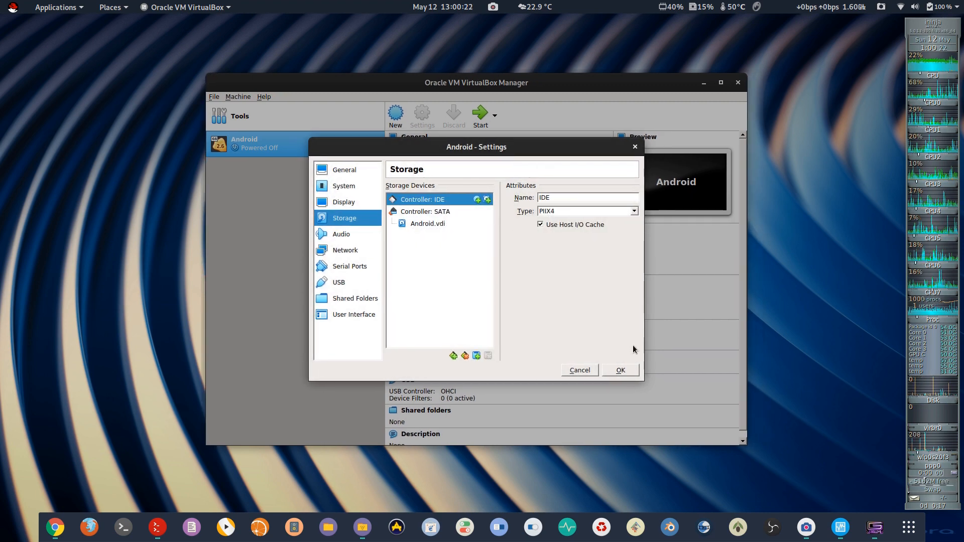
left_click(631, 372)
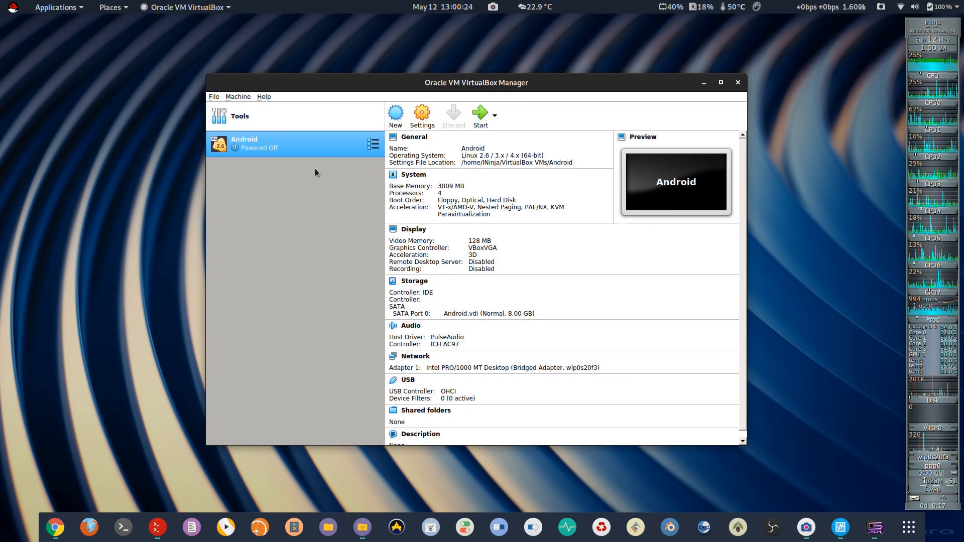
Step: Start the Android virtual machine in Scale mode and boot the regular Android-x86 8.1-r1 entry
left_click(480, 118)
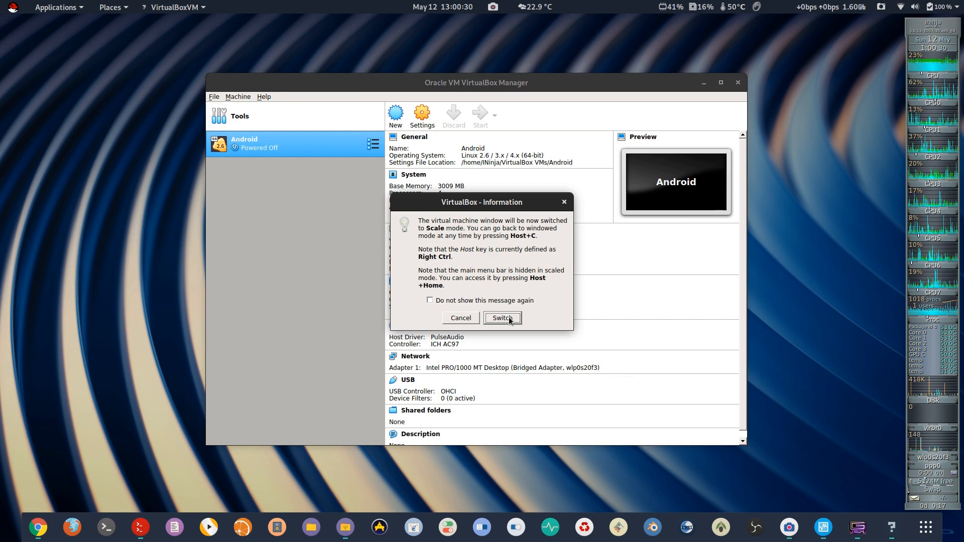
left_click(502, 319)
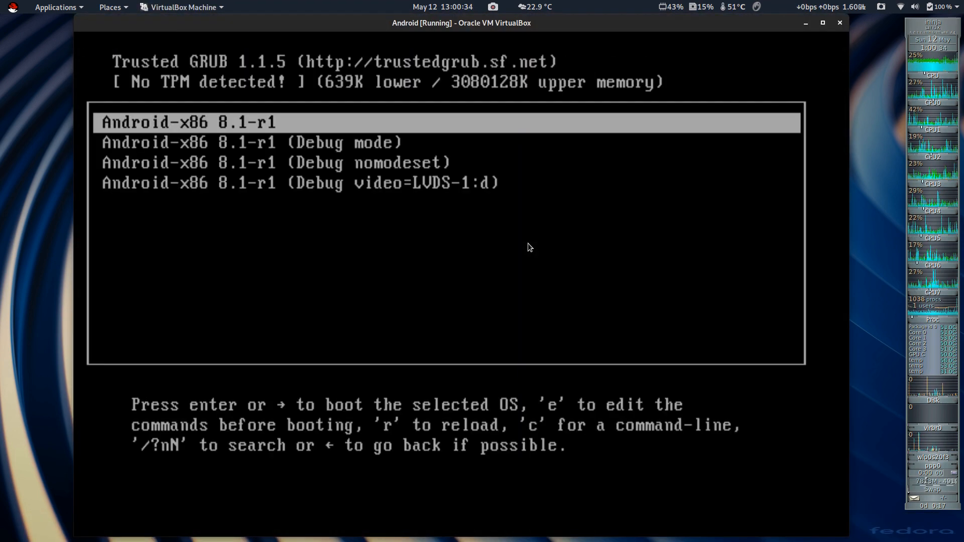
key("Down")
key("Down")
key("Up")
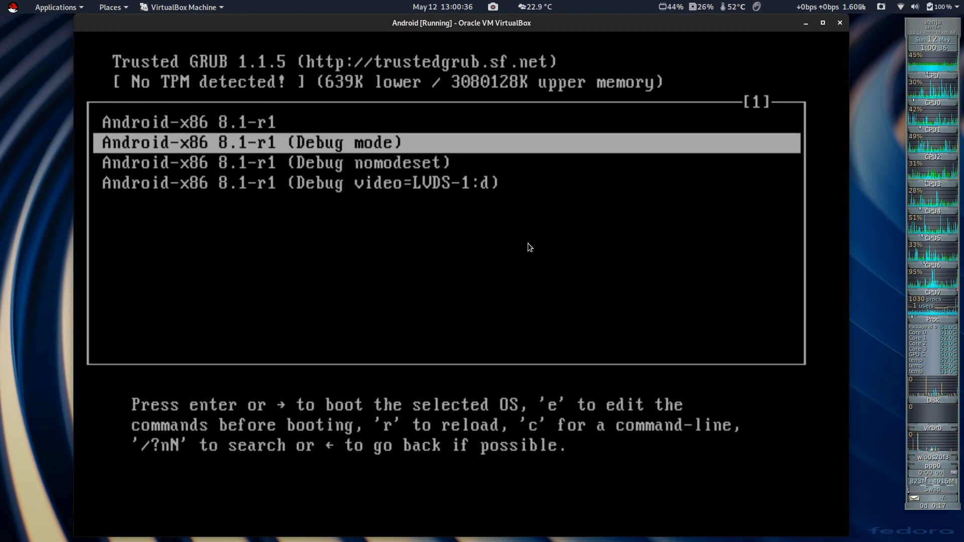
key("Up")
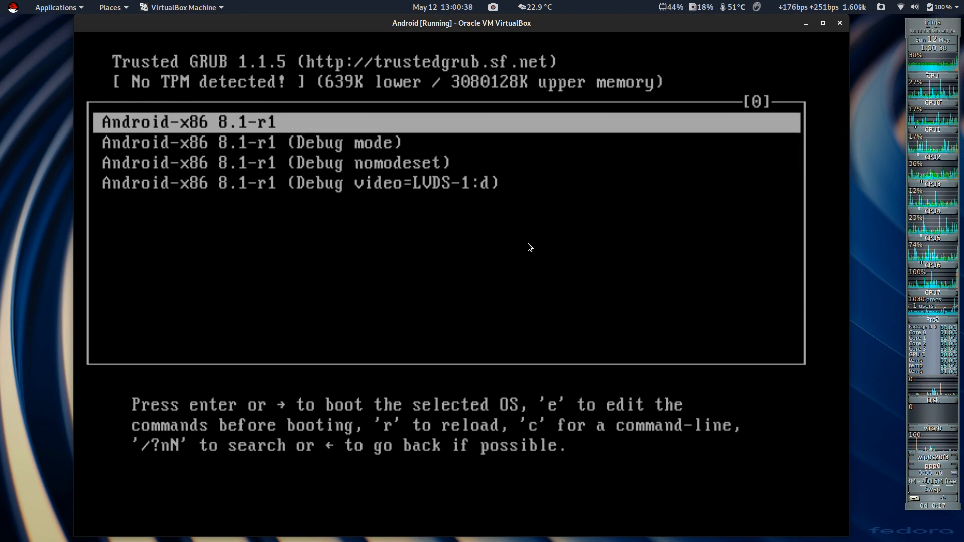
key("Return")
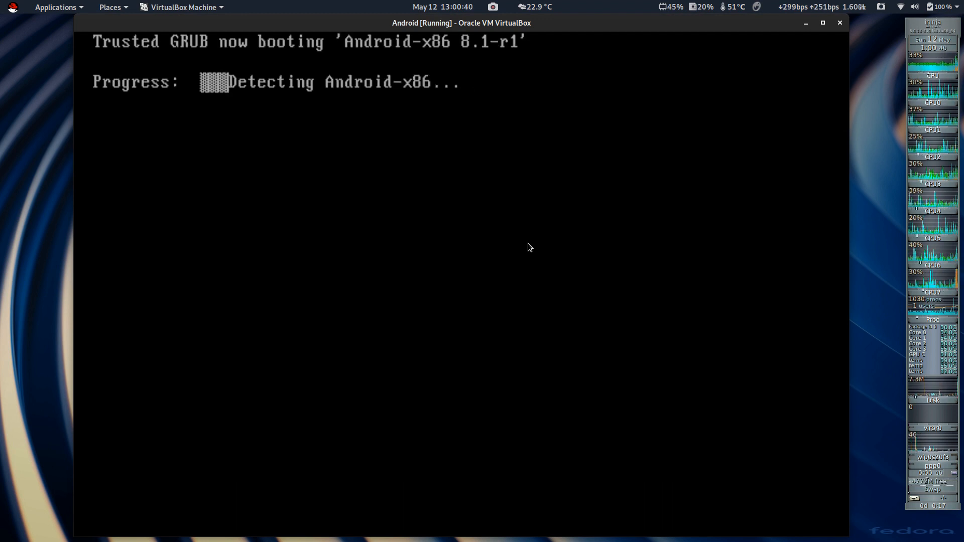